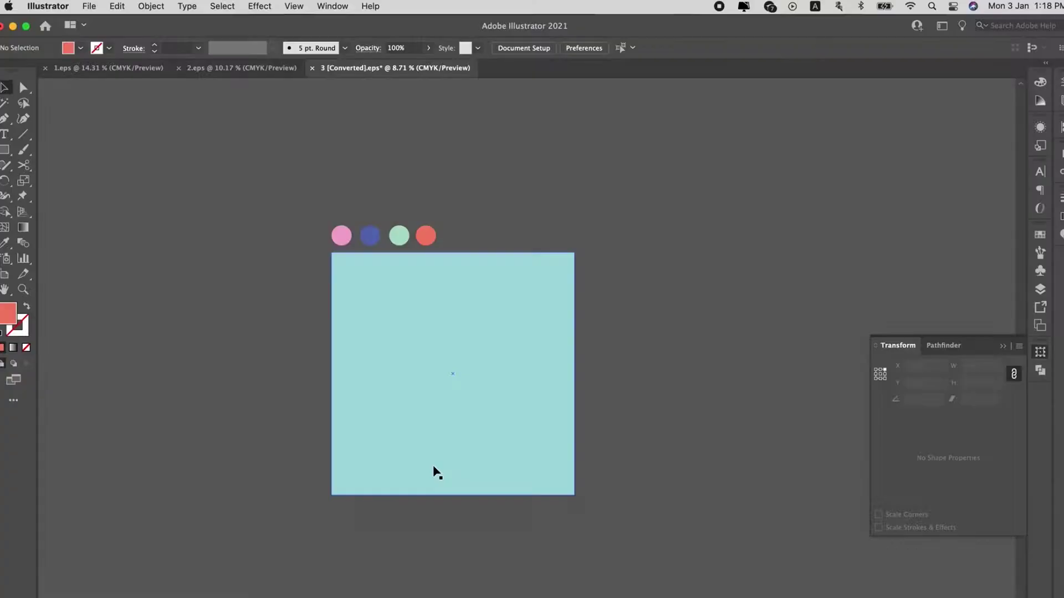
Paste 'IT WILL ONLY TAKE A MIN' as text on the teal square and enlarge it to about 200 pt.
scroll(435, 404, "left", 2)
scroll(499, 407, "up", 1)
scroll(467, 355, "up", 1)
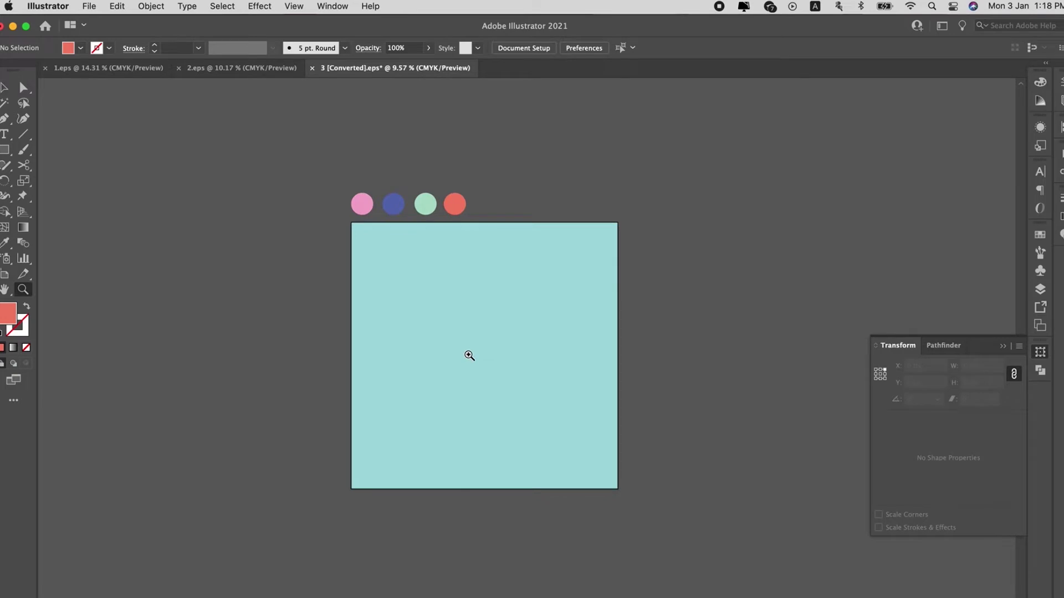
key("v")
left_click(480, 318)
key("super+shift+a")
key("t")
left_click(443, 276)
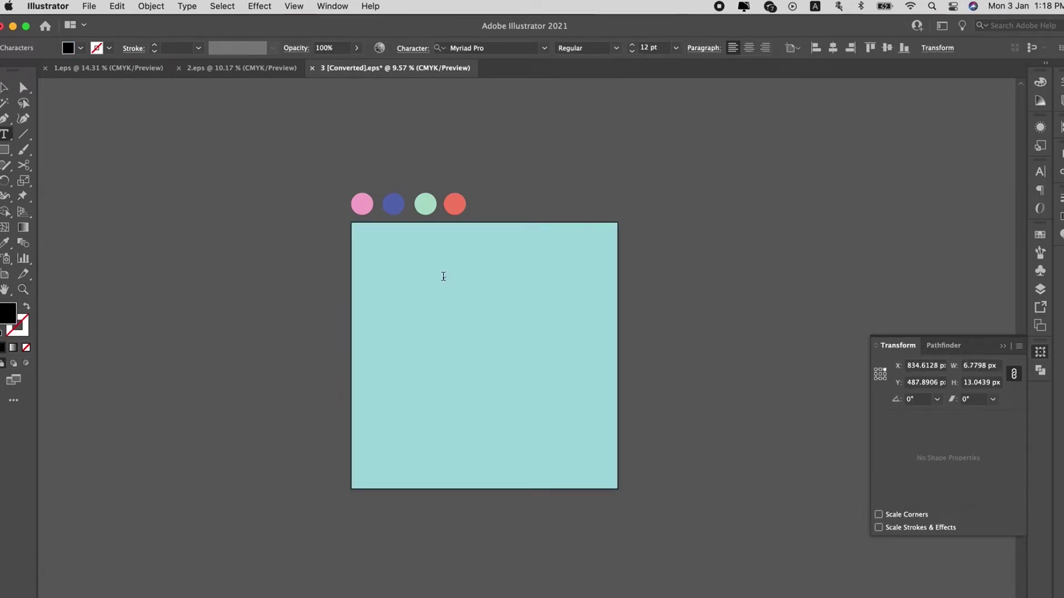
key("super+v")
key("super+v")
left_click(4, 89)
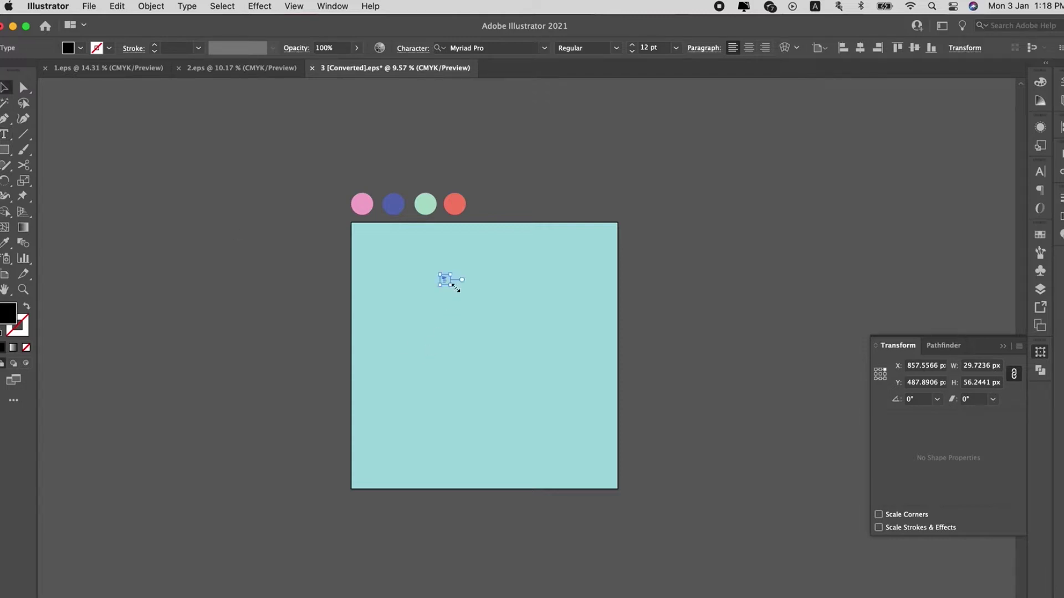
left_click_drag(459, 289, 607, 504)
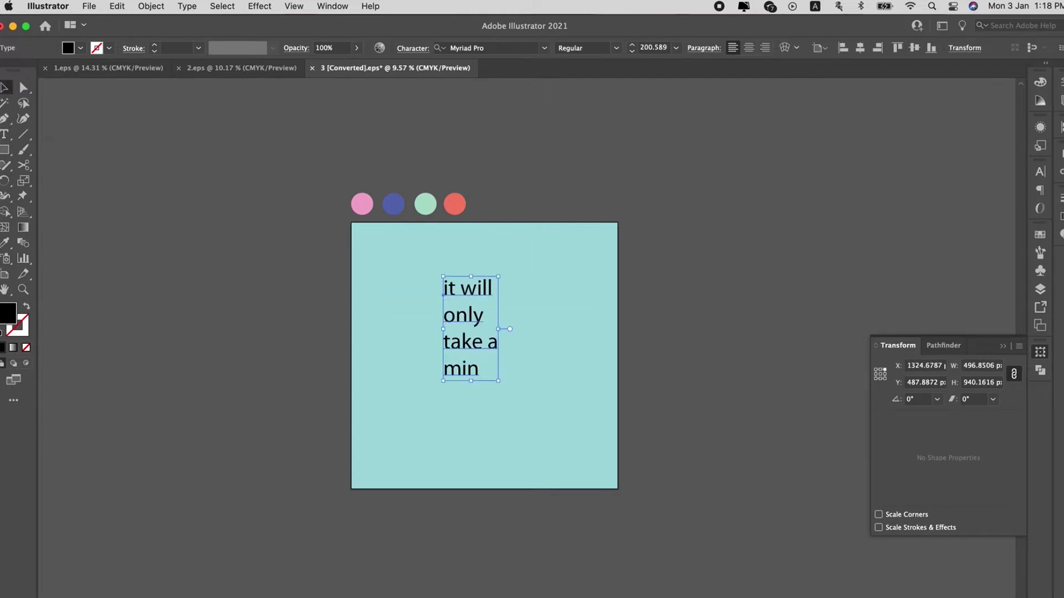
Set the text to the Doobie font with All Caps and scale it to about 323 pt.
left_click(1040, 171)
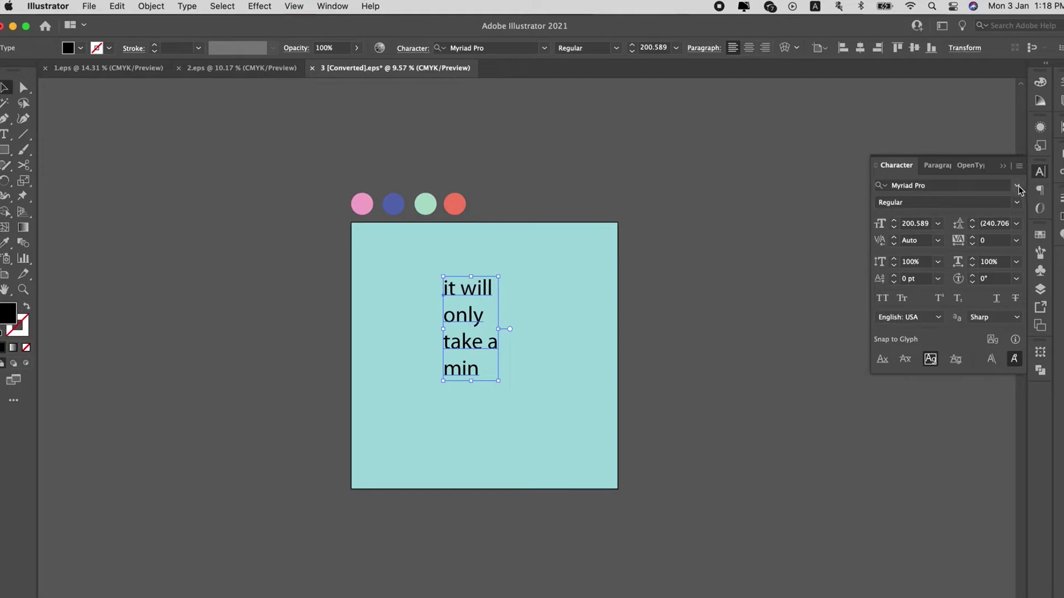
left_click(987, 190)
type("doobie")
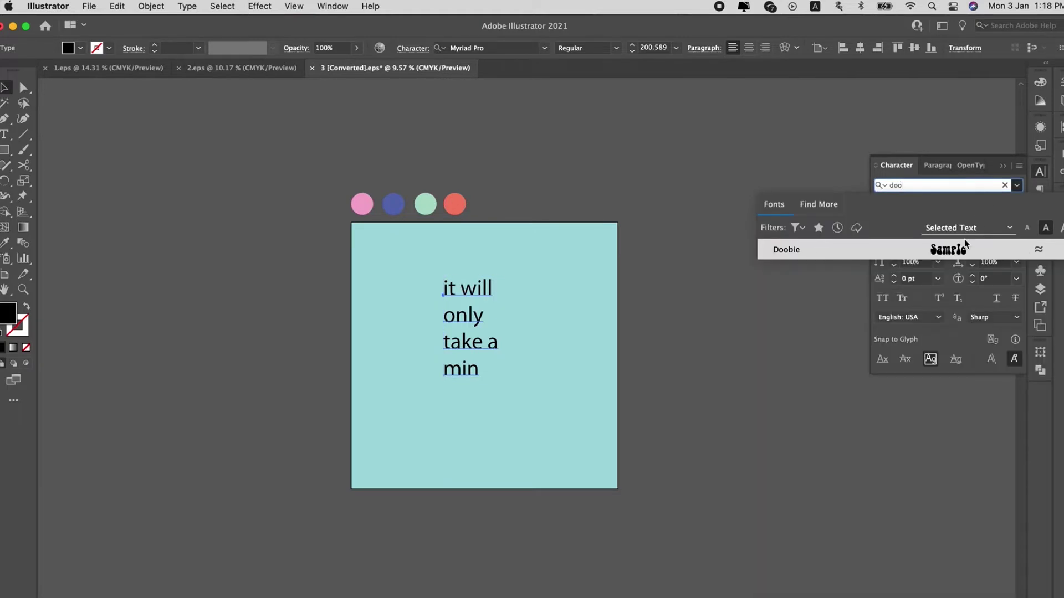
key("Return")
left_click(883, 298)
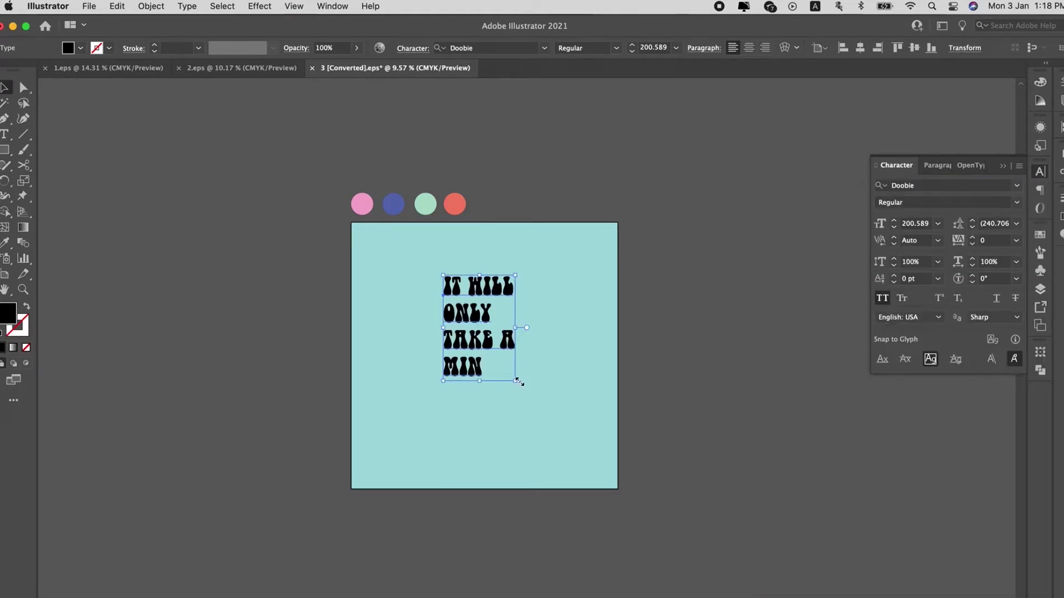
left_click_drag(518, 381, 562, 445)
Fix the line breaks so the text reads IT WILL / ONLY / TAKE / A MIN.
double_click(534, 373)
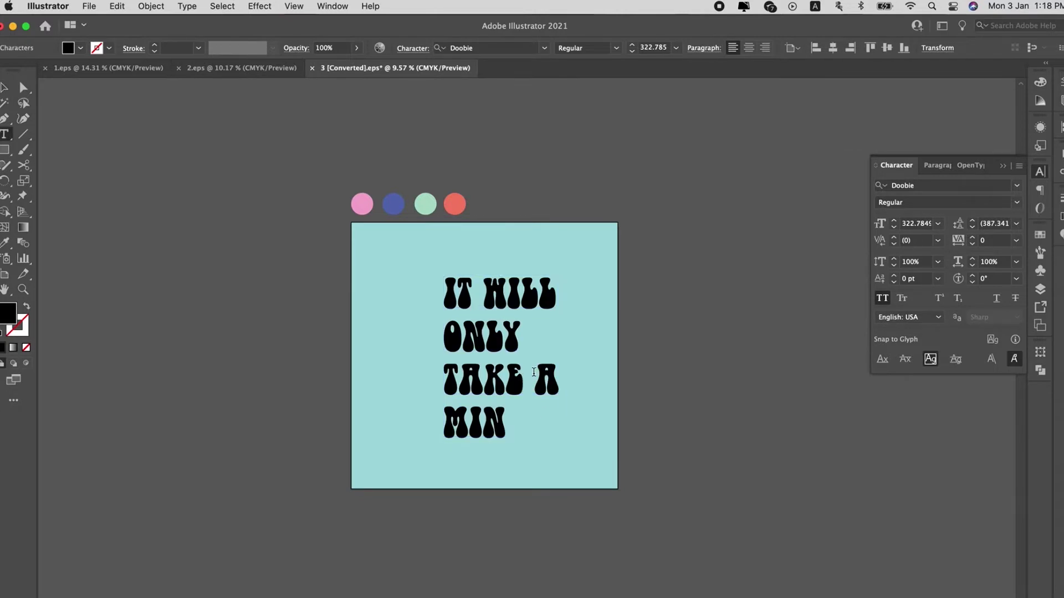
key("Return")
key("Down")
key("BackSpace")
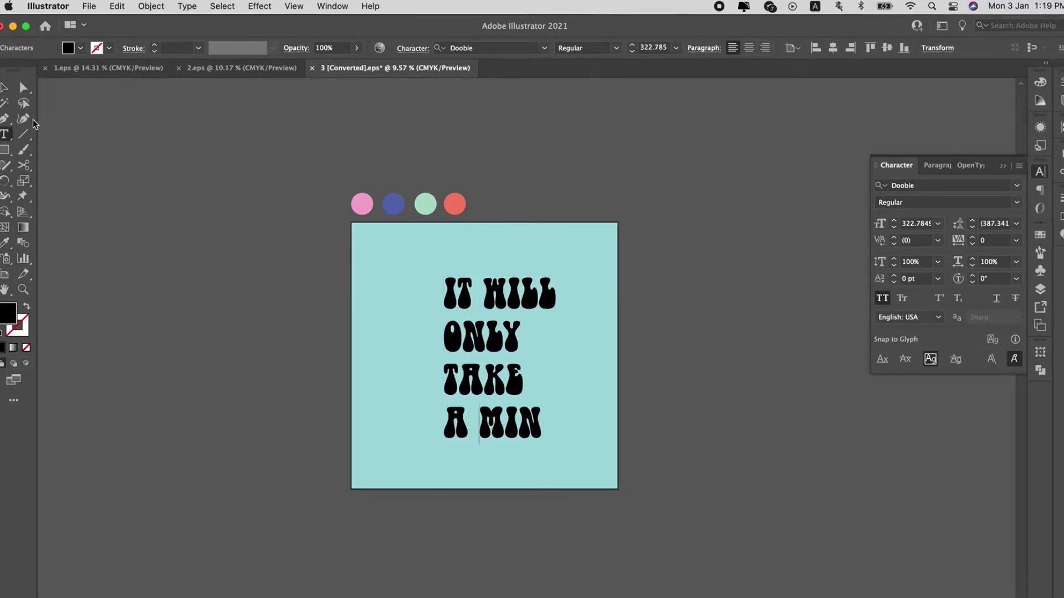
key("Escape")
Fill the text with the blue circle's colour and move it up and to the left.
key("i")
left_click(394, 204)
key("v")
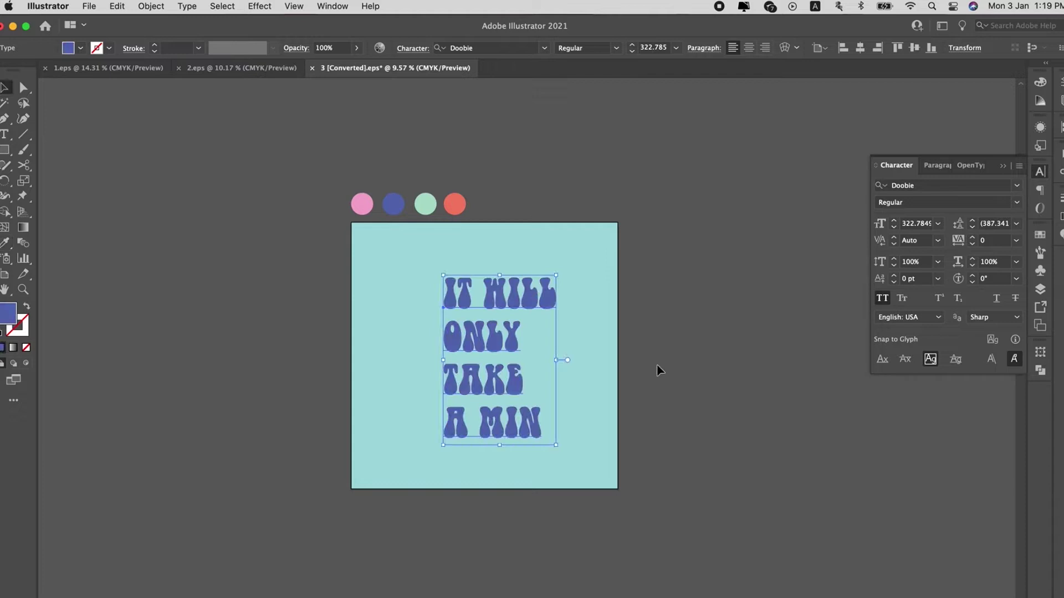
left_click(657, 365)
left_click_drag(549, 312, 486, 295)
left_click(641, 266)
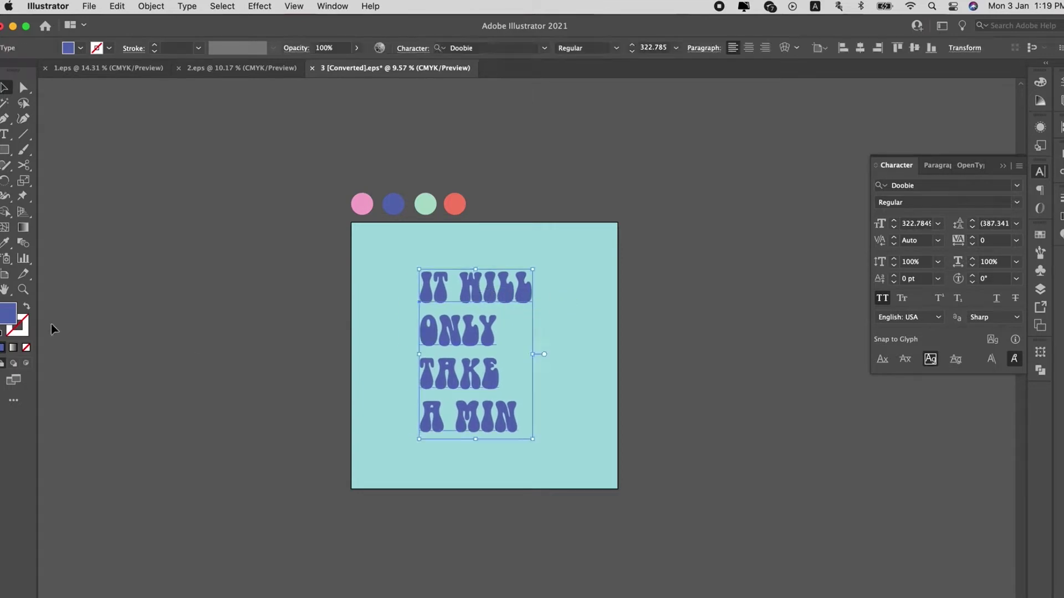
Give the text a black outline at 3 pt.
double_click(25, 330)
left_click(663, 495)
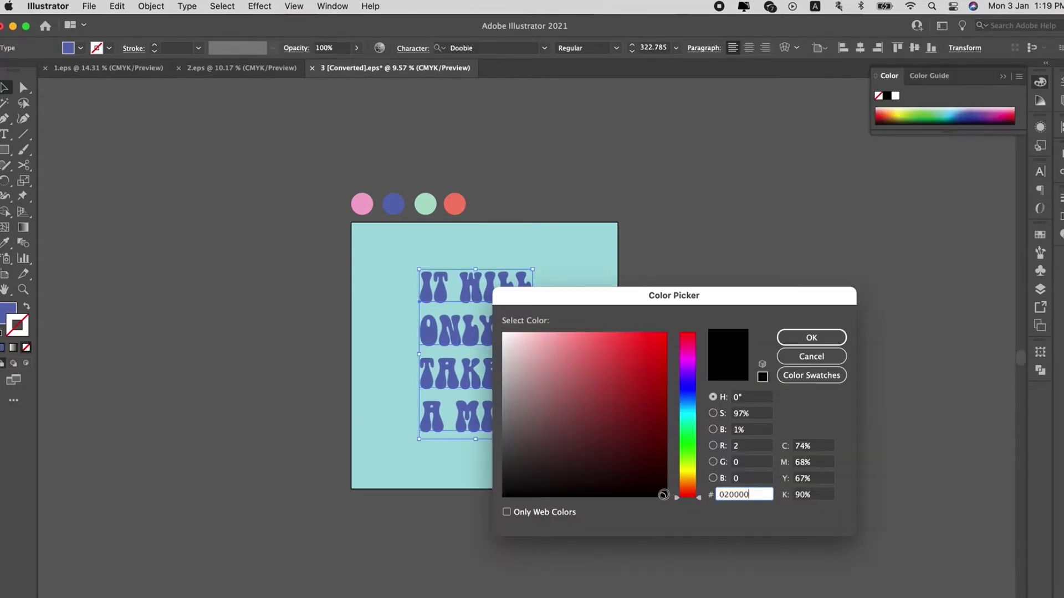
left_click(793, 338)
left_click(154, 44)
left_click(154, 44)
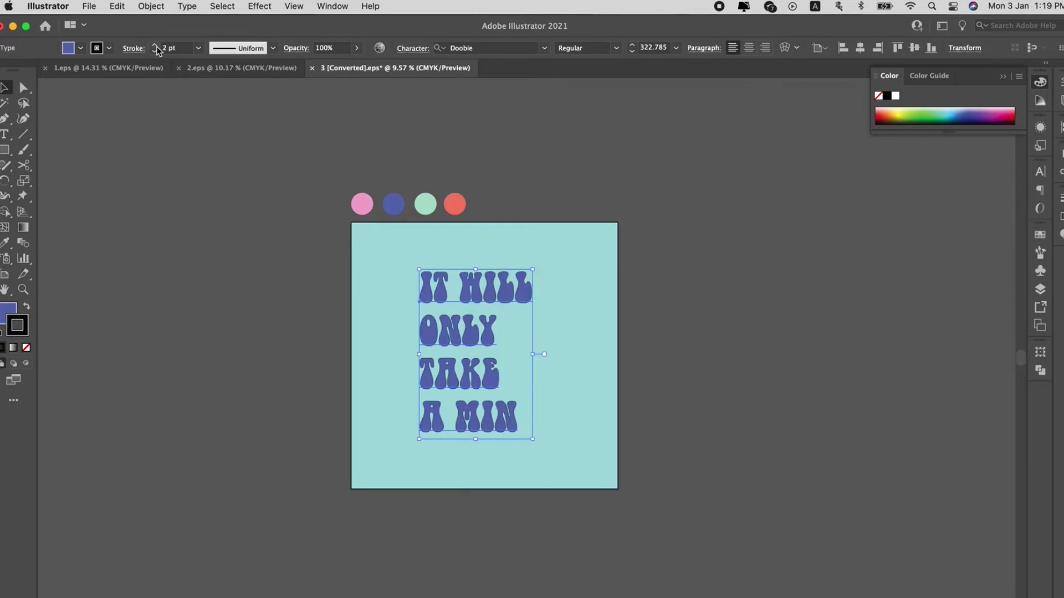
left_click(201, 195)
left_click(427, 285)
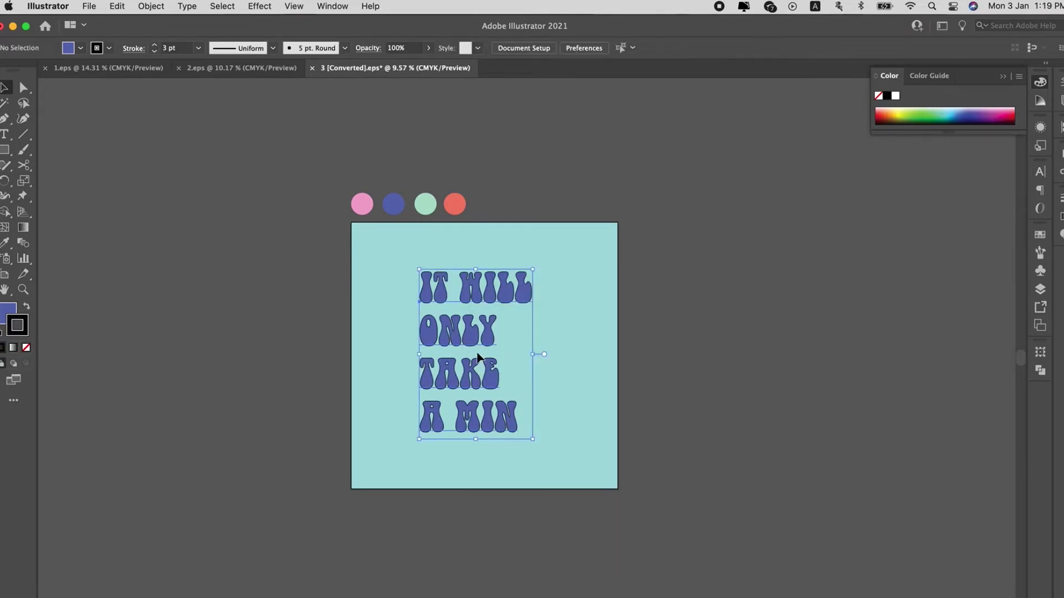
Set the outline to round caps and round joins and raise its weight to 5 pt.
left_click(135, 48)
left_click(60, 81)
left_click(59, 98)
left_click(292, 318)
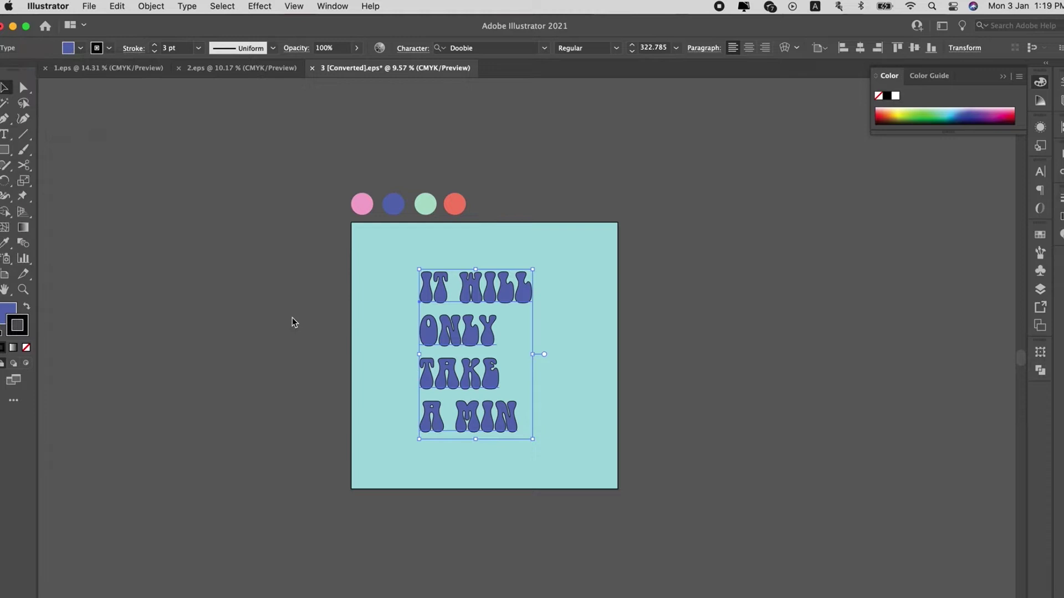
left_click(314, 315)
left_click(468, 335)
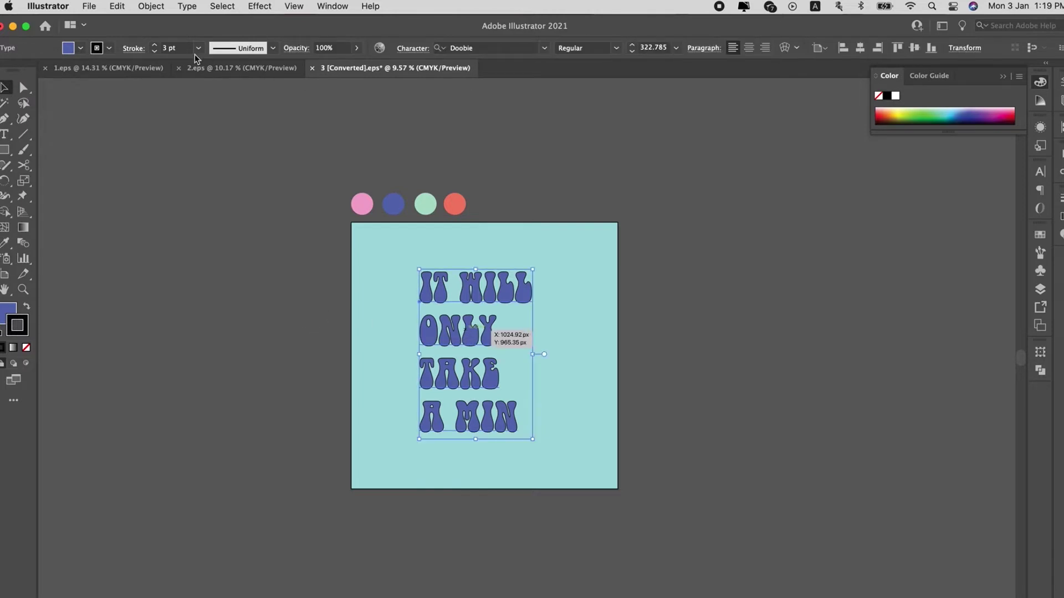
left_click(155, 46)
left_click(155, 45)
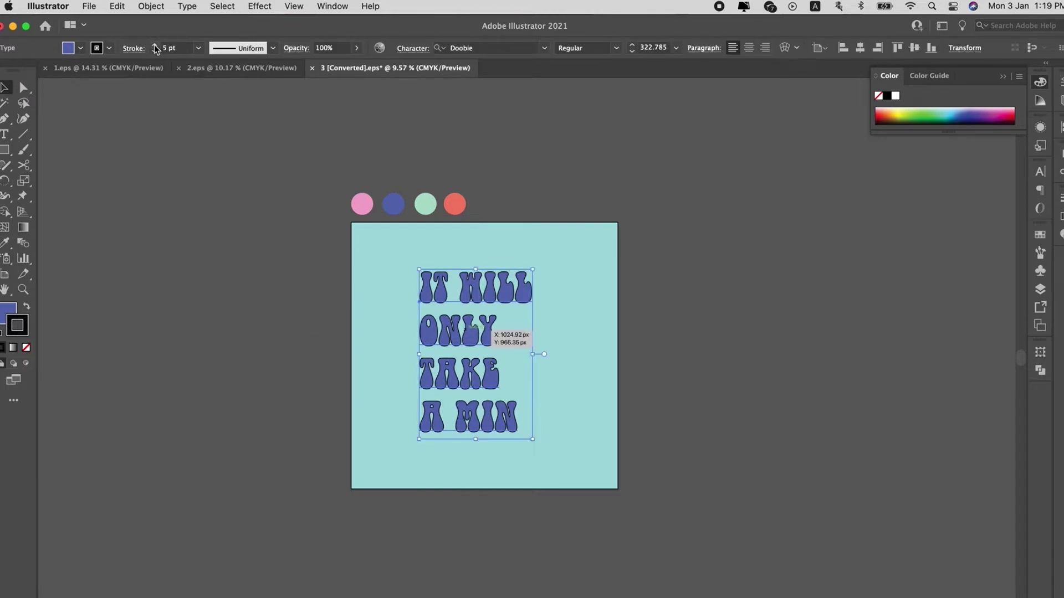
left_click(257, 226)
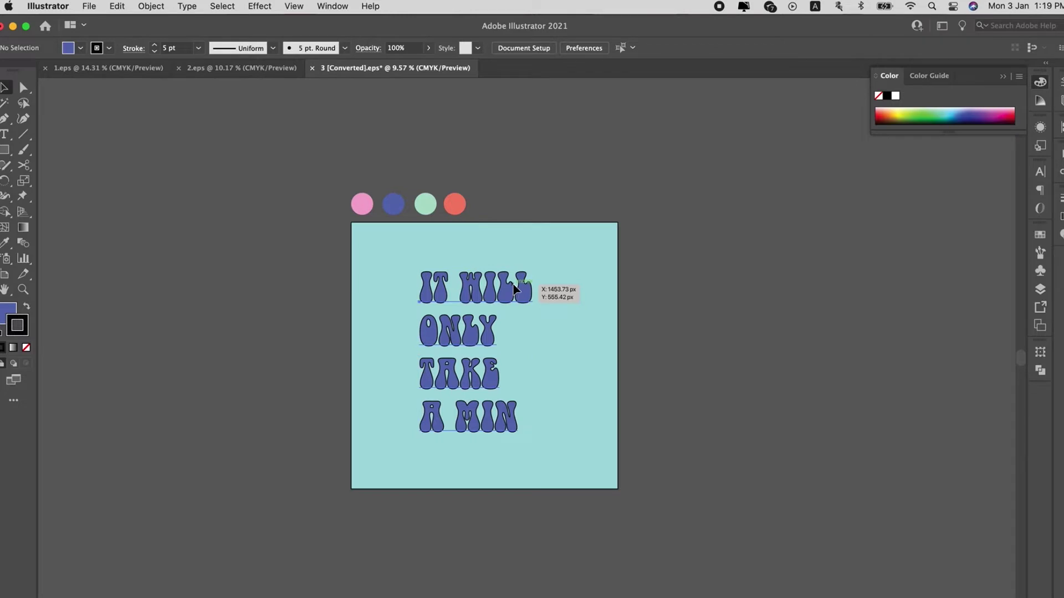
Duplicate the text down-left and give the copy the red circle's fill with a 5 pt black outline.
left_click_drag(514, 288, 402, 350)
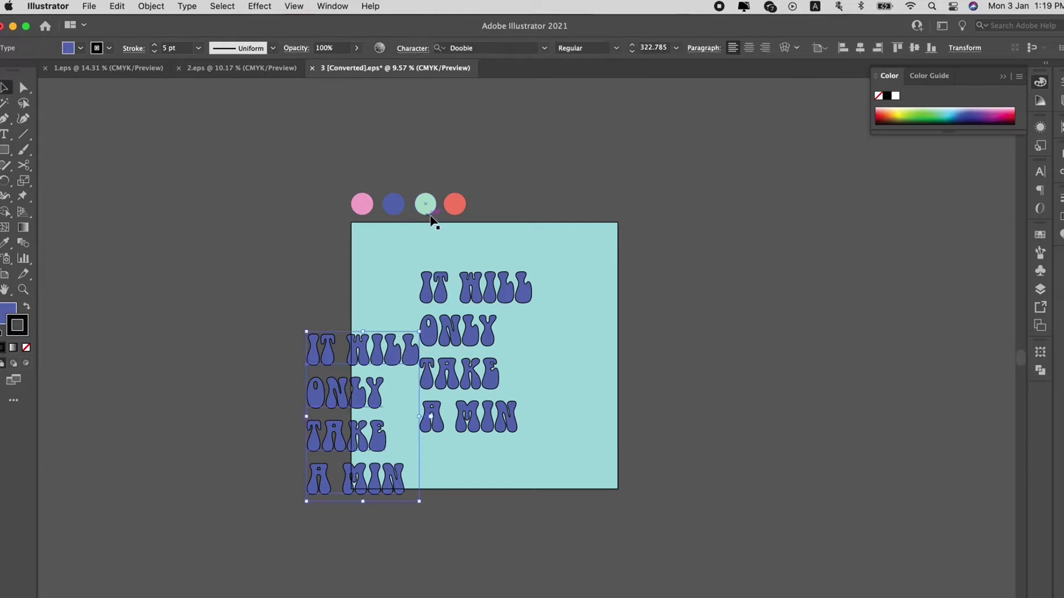
key("i")
left_click(454, 203)
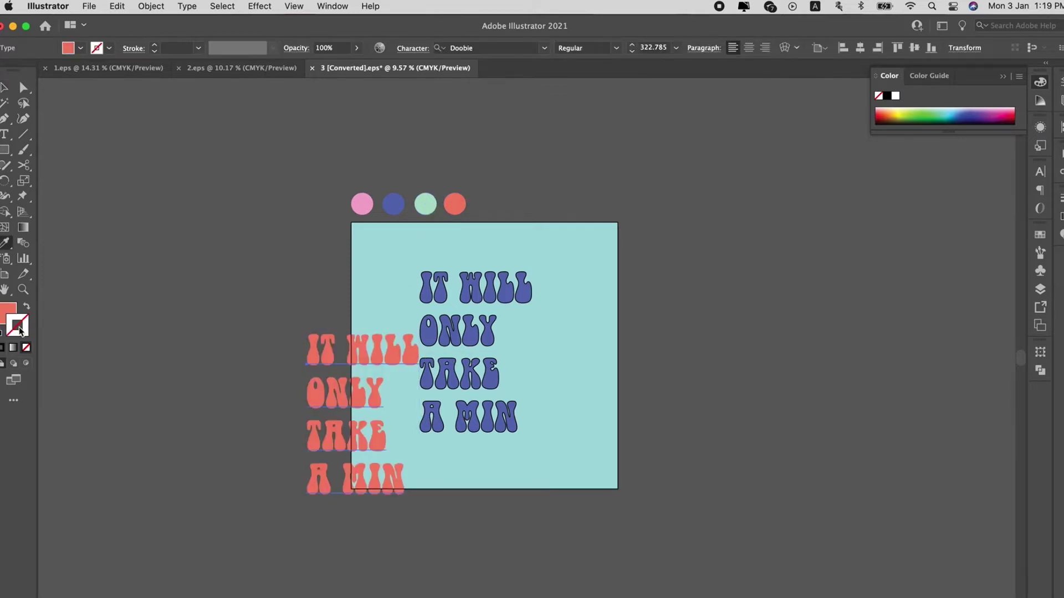
left_click(2, 348)
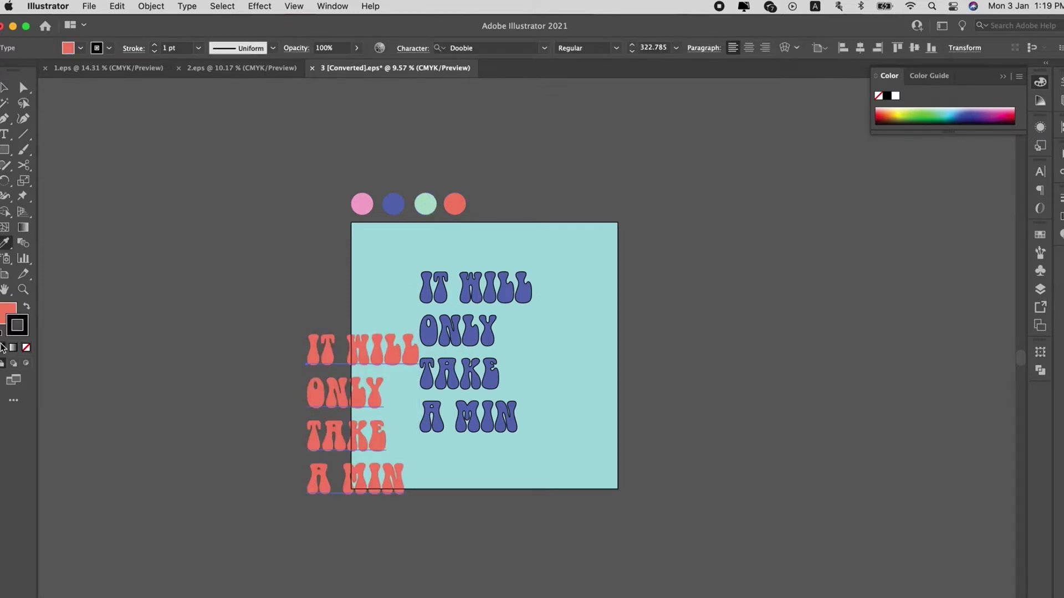
left_click(154, 46)
left_click(154, 46)
left_click(154, 46)
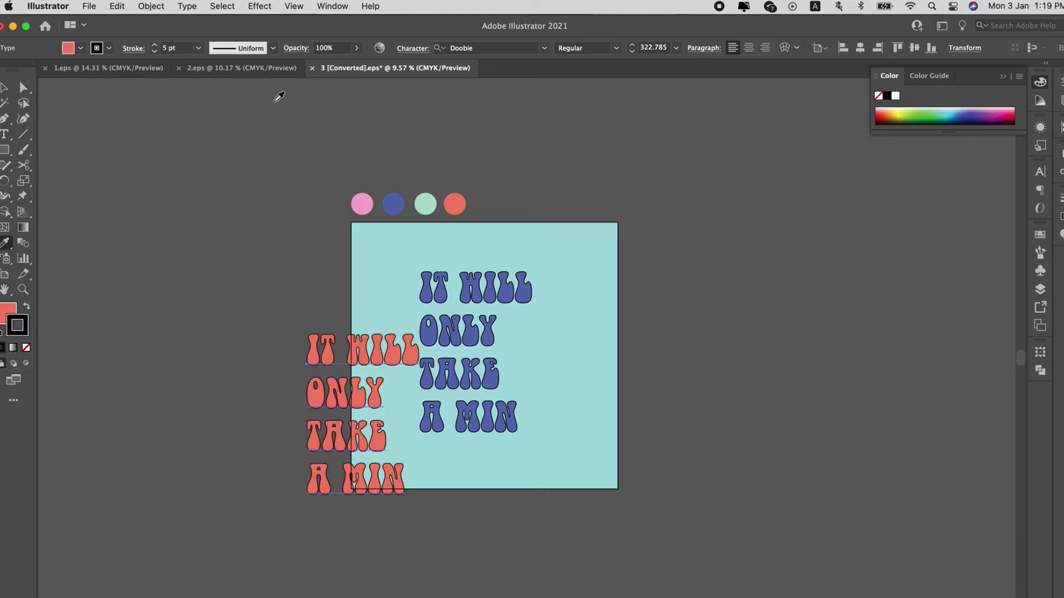
Select both the blue text and the red copy.
key("v")
left_click(471, 302)
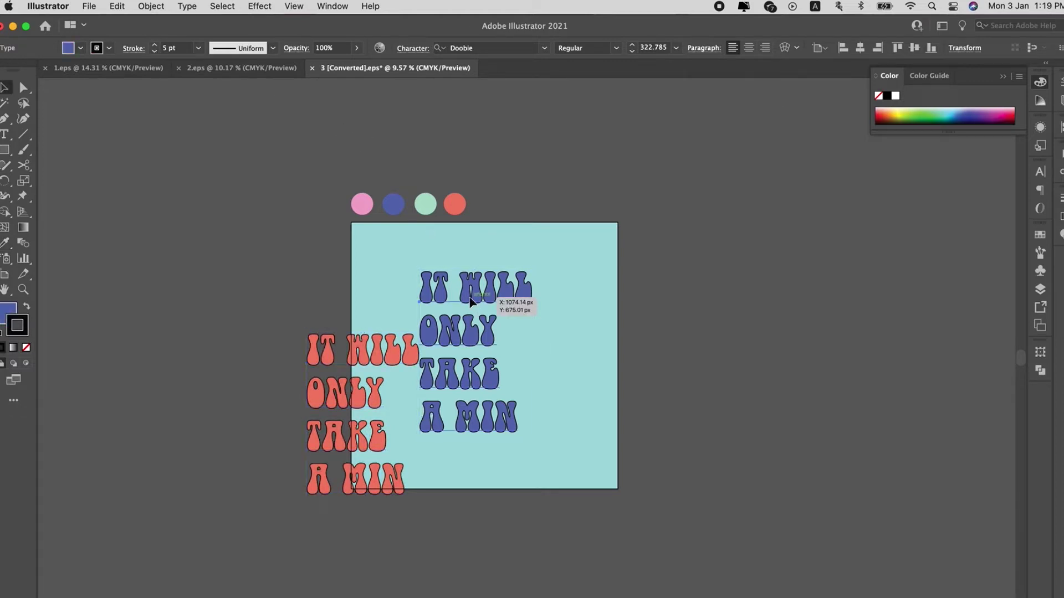
left_click(390, 357, "shift")
Make a blend between the red and blue text copies with Object > Blend > Make.
left_click(146, 5)
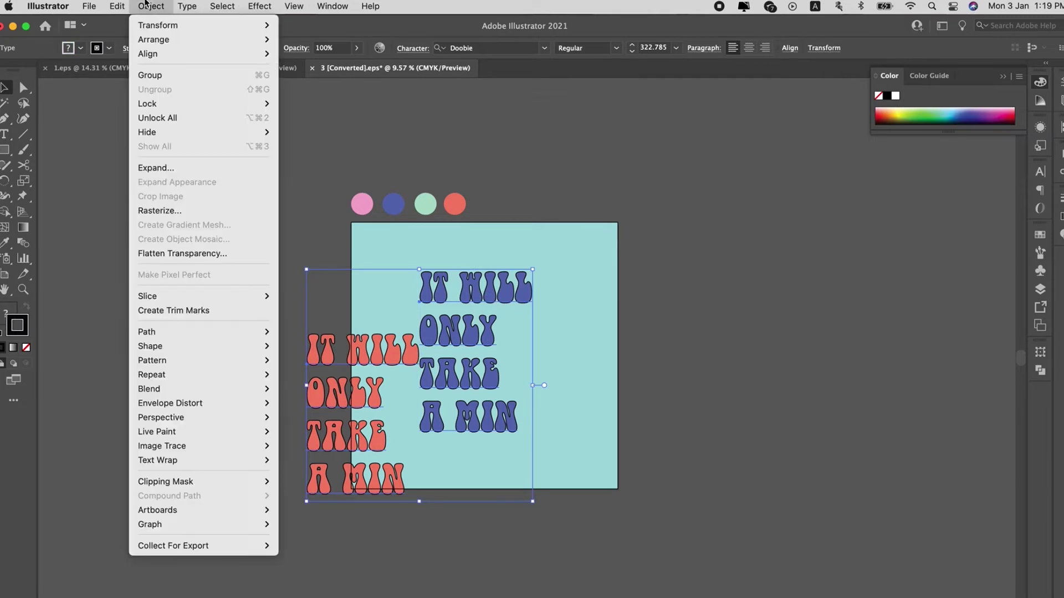
mouse_move(198, 437)
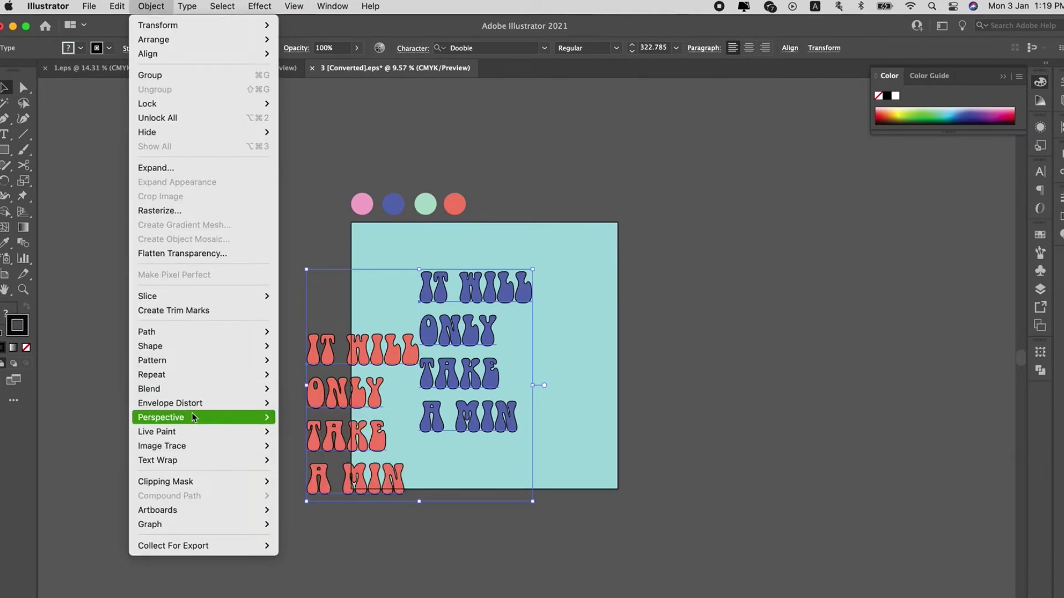
mouse_move(198, 391)
left_click(301, 388)
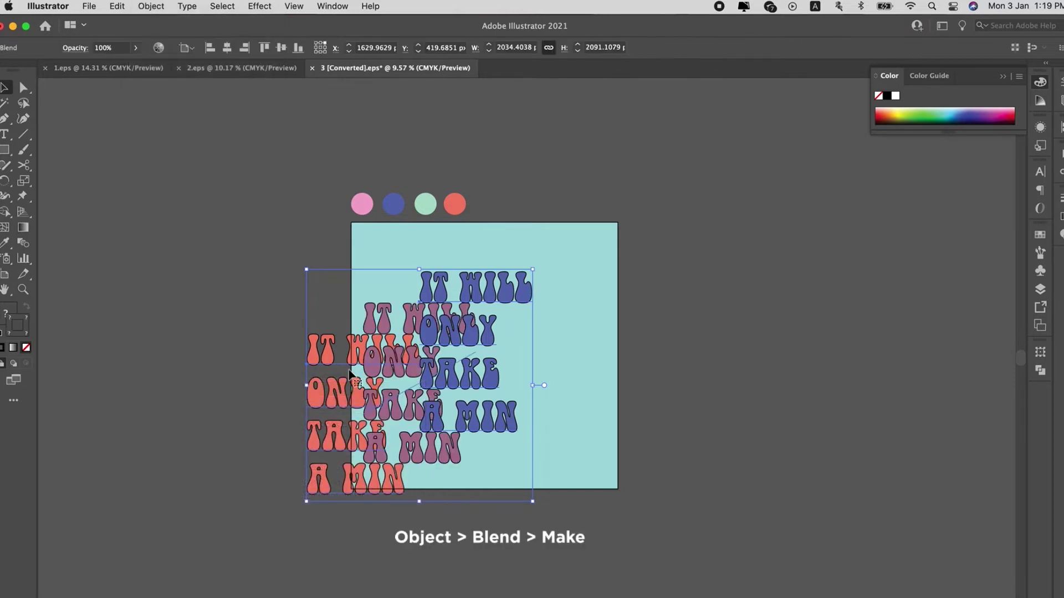
Bring up Blend Options and expand its Spacing choices.
left_click(150, 7)
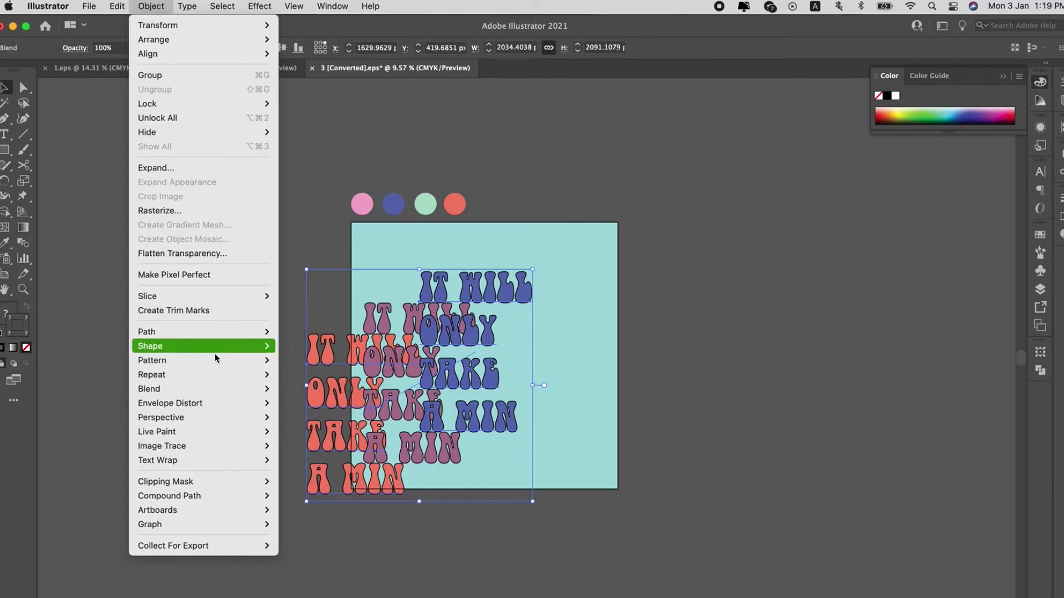
mouse_move(199, 393)
left_click(297, 422)
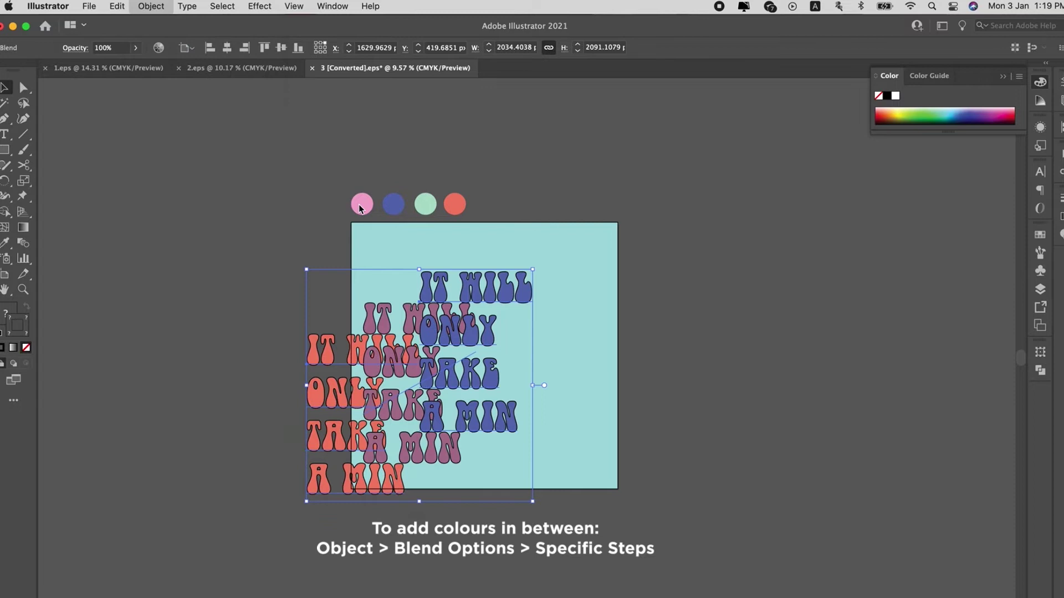
left_click(348, 126)
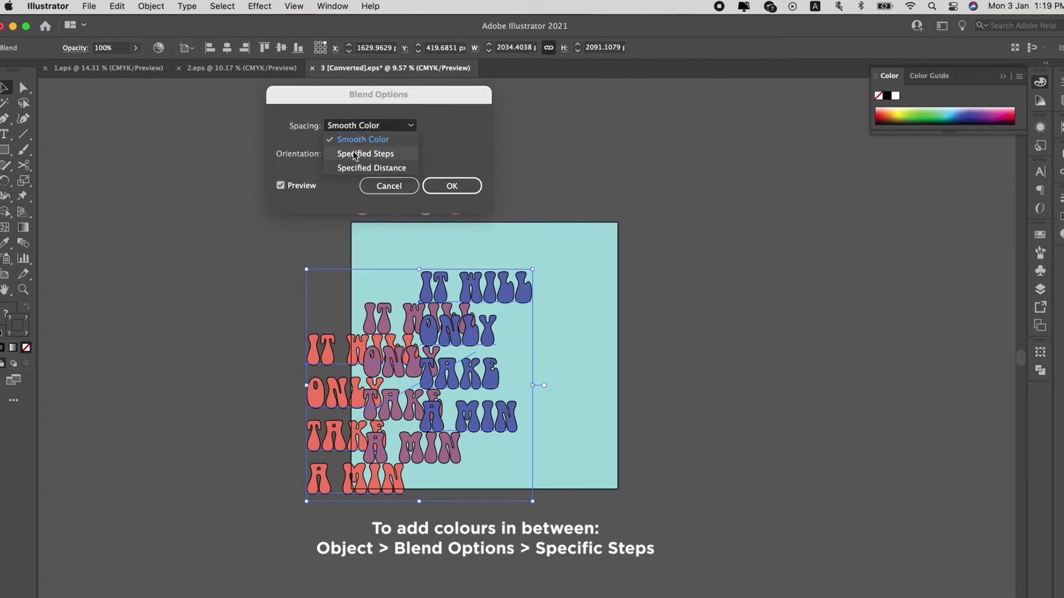
Set the blend spacing to Specified Steps with 20 steps, previewing the result.
left_click(352, 150)
key("BackSpace")
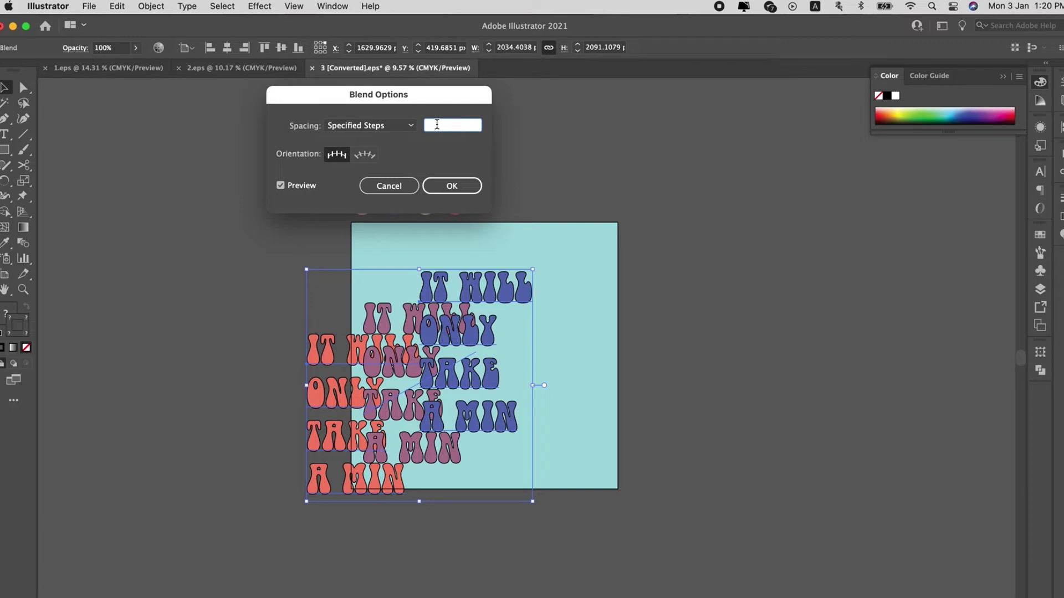
key("Tab")
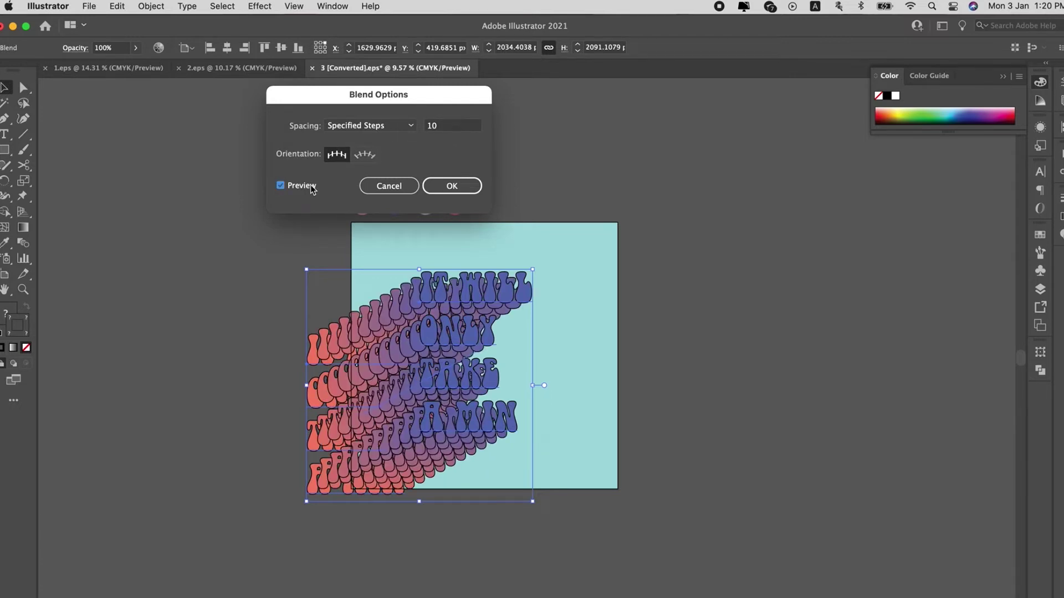
left_click(428, 126)
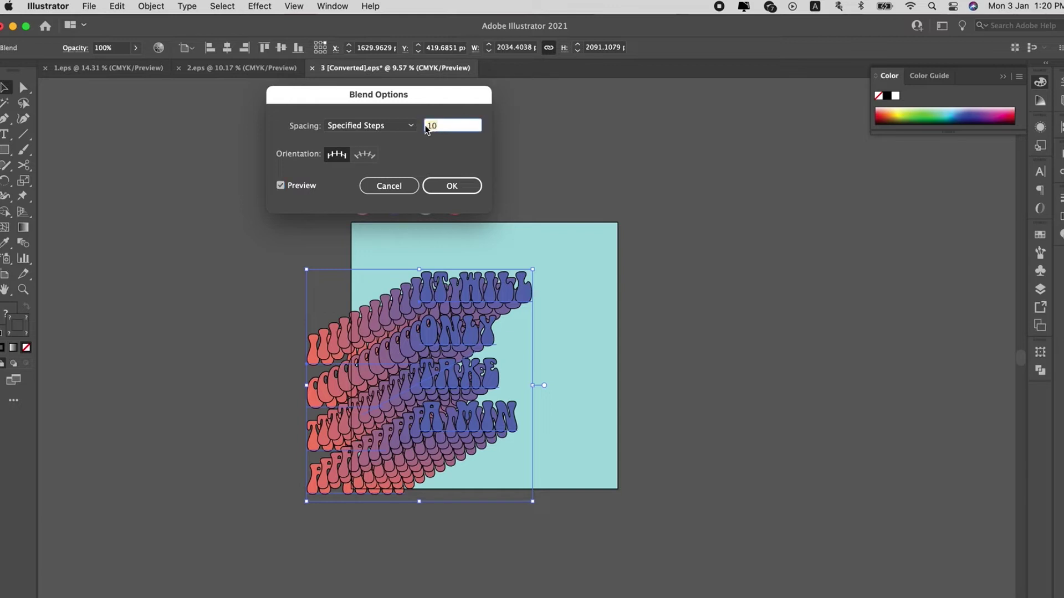
type("20")
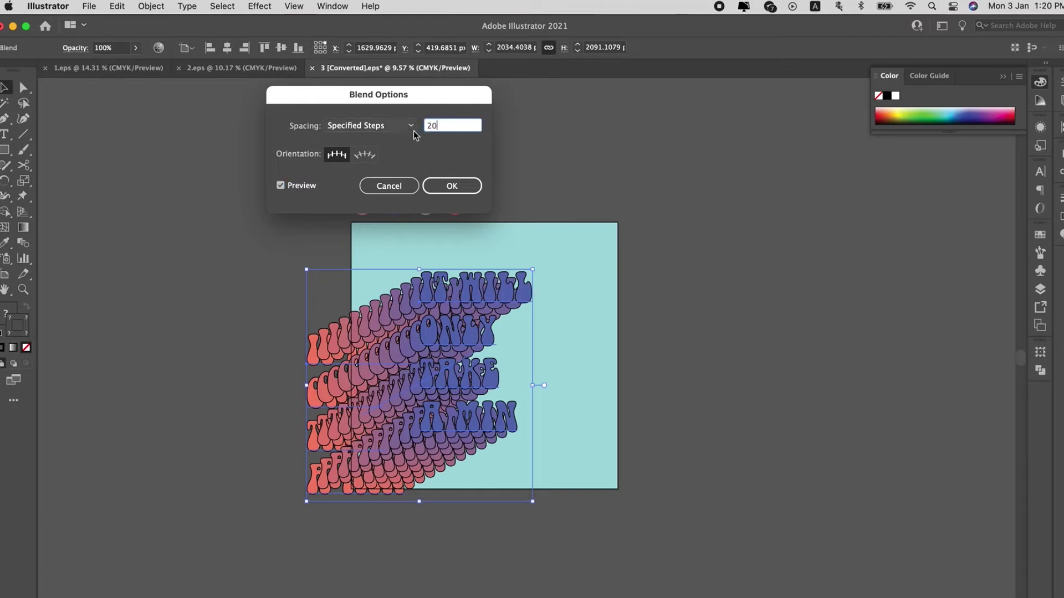
left_click(281, 186)
left_click(312, 189)
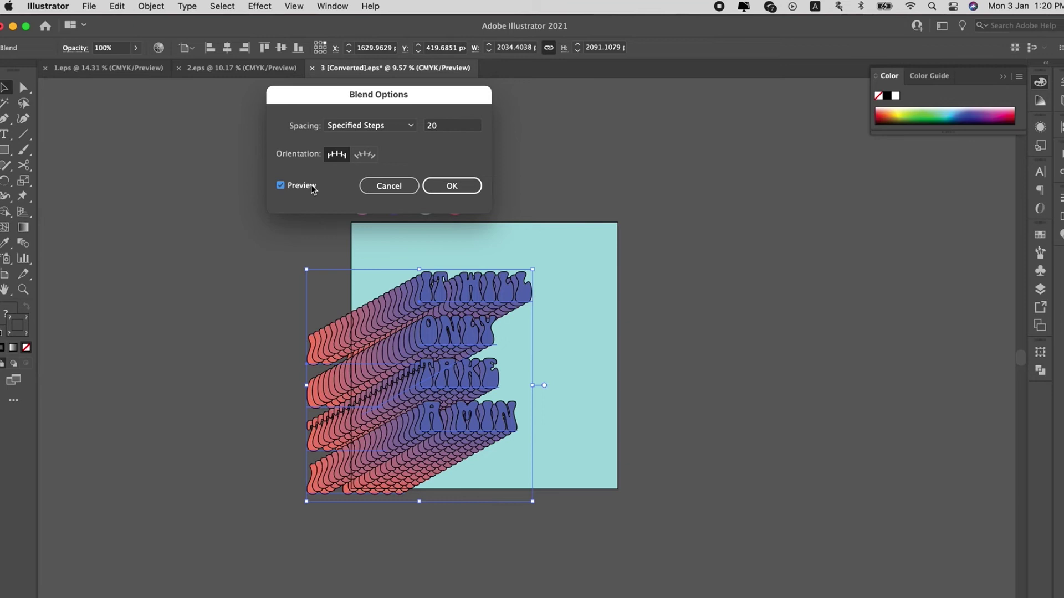
left_click(452, 186)
Enter the blend's isolation mode and exit it again.
left_click(570, 192)
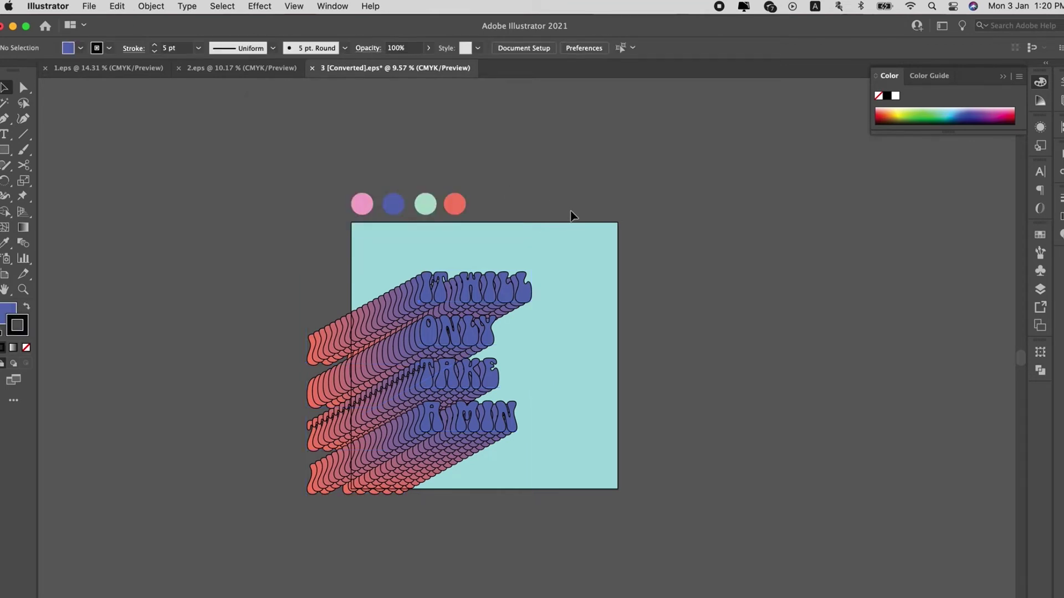
double_click(494, 291)
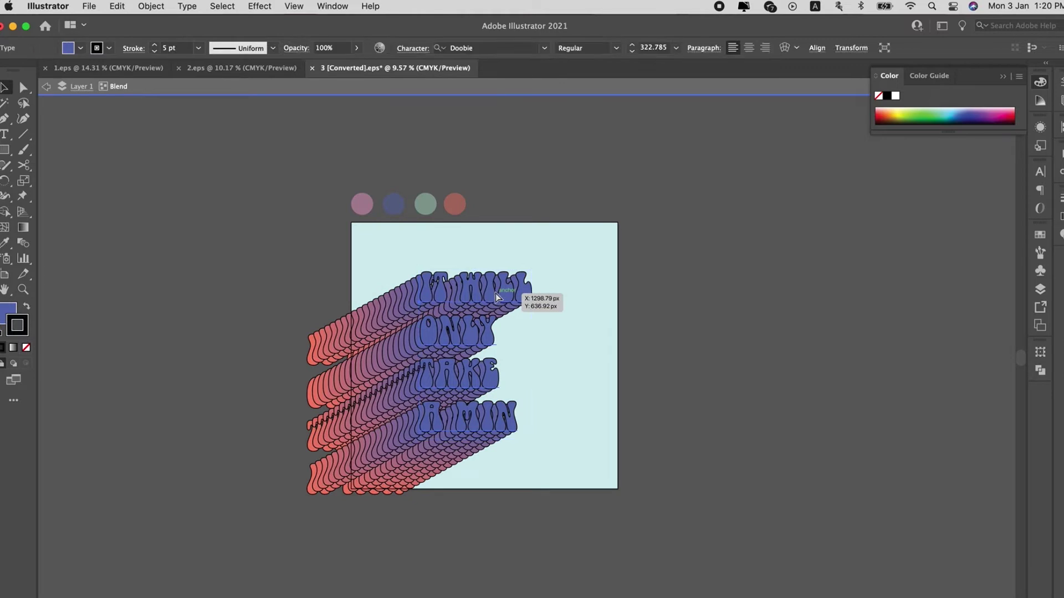
double_click(523, 204)
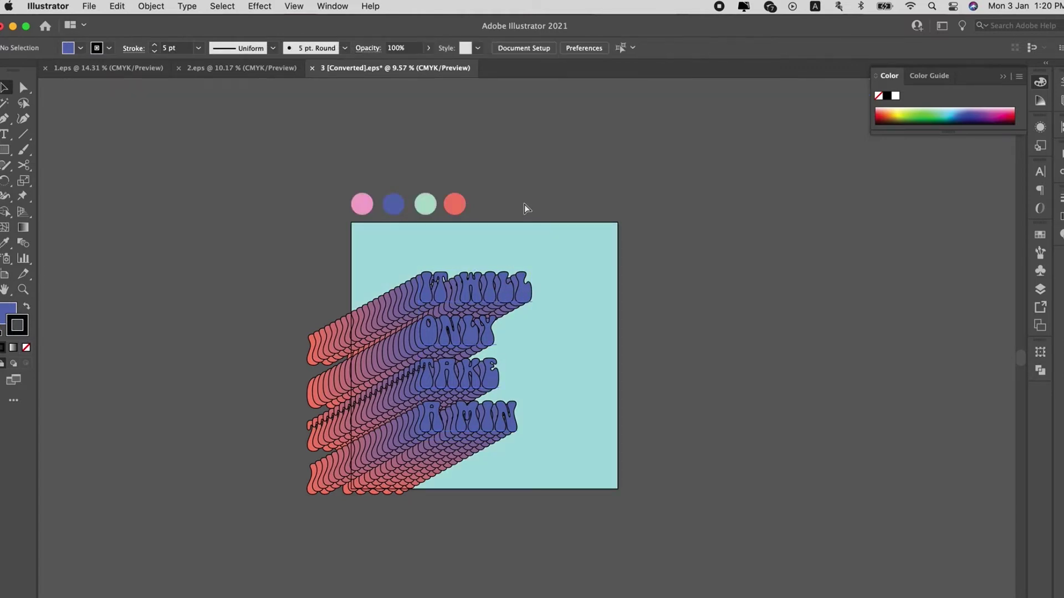
Fill the front lettering with the background's light teal and give it a 5 pt black outline.
left_click(525, 288)
key("i")
left_click(578, 286)
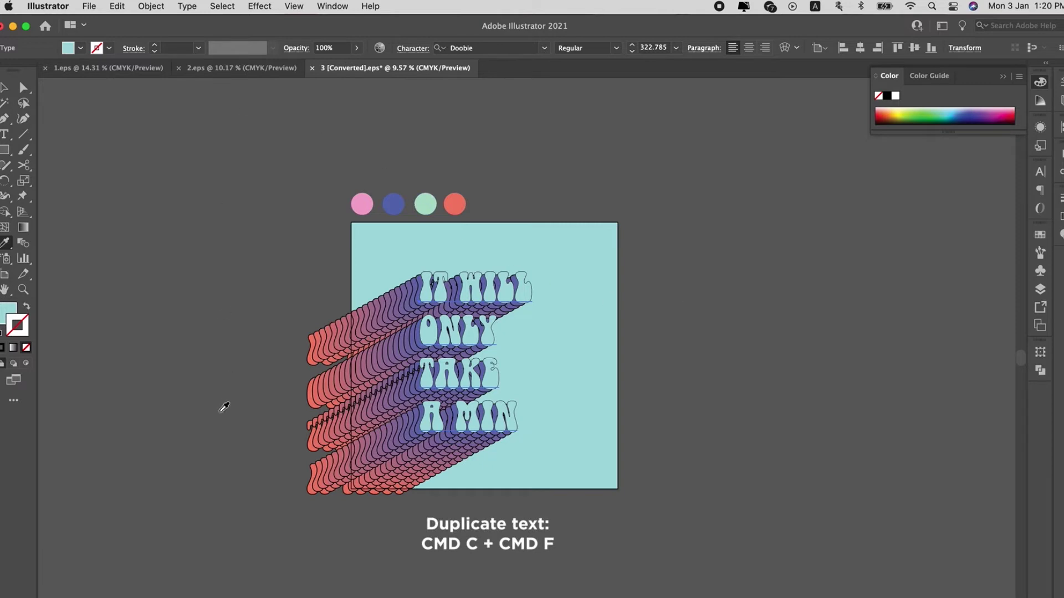
left_click(1, 348)
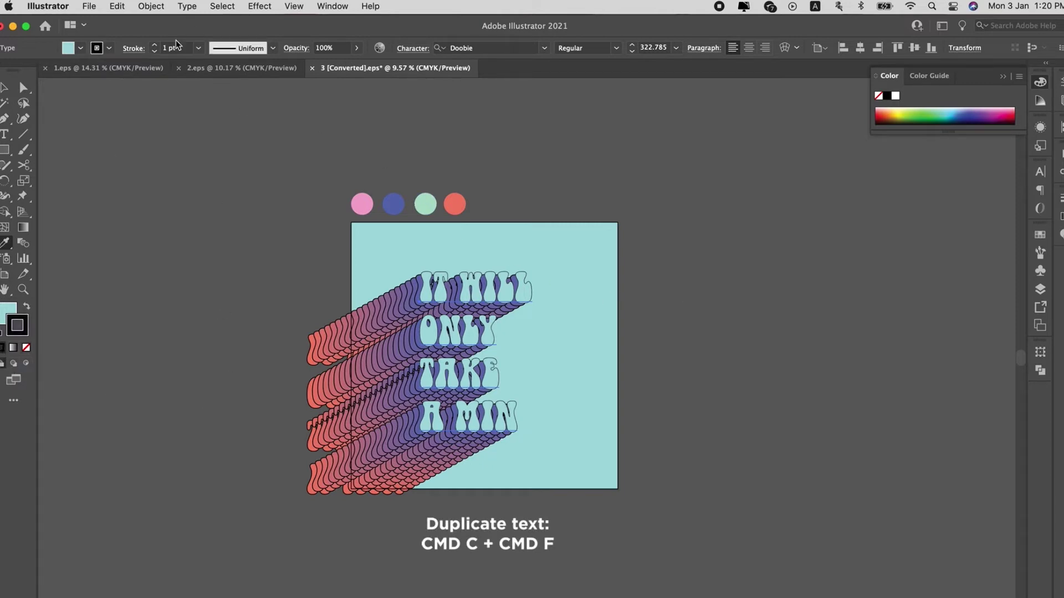
left_click(154, 46)
left_click(154, 45)
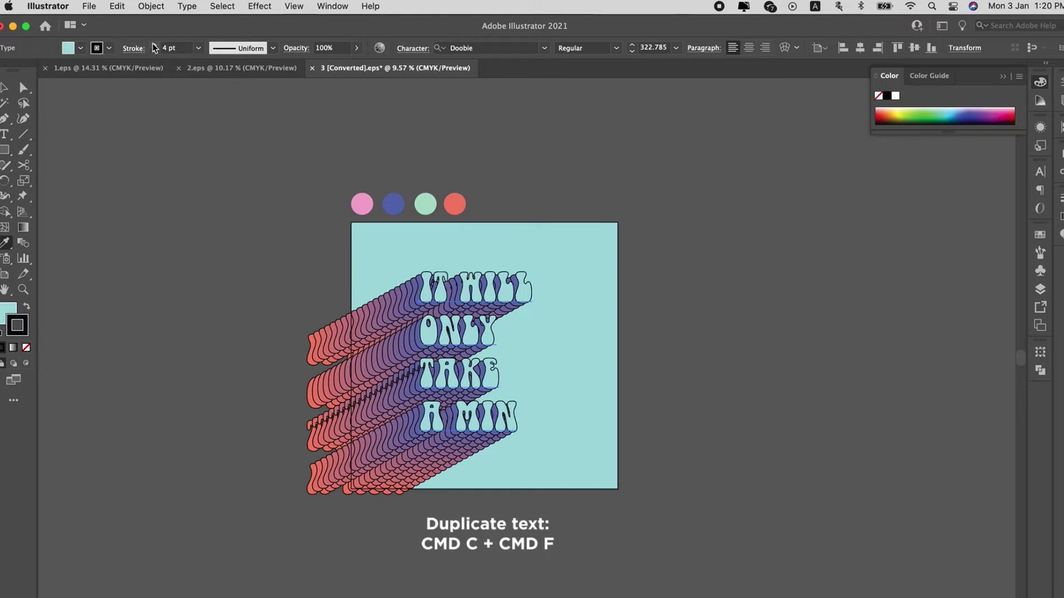
left_click(154, 45)
left_click(238, 327)
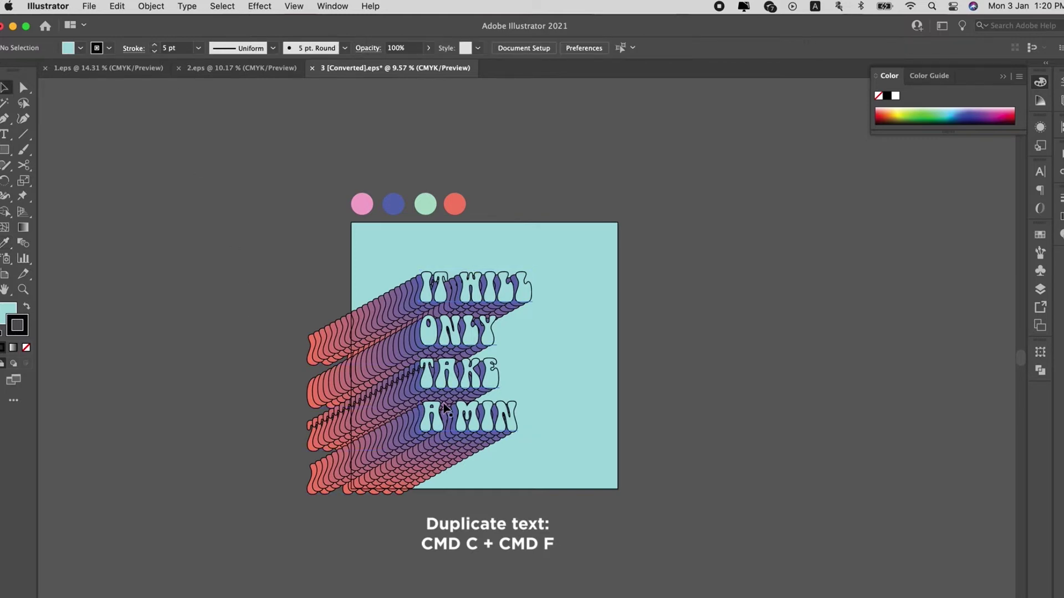
left_click(5, 150)
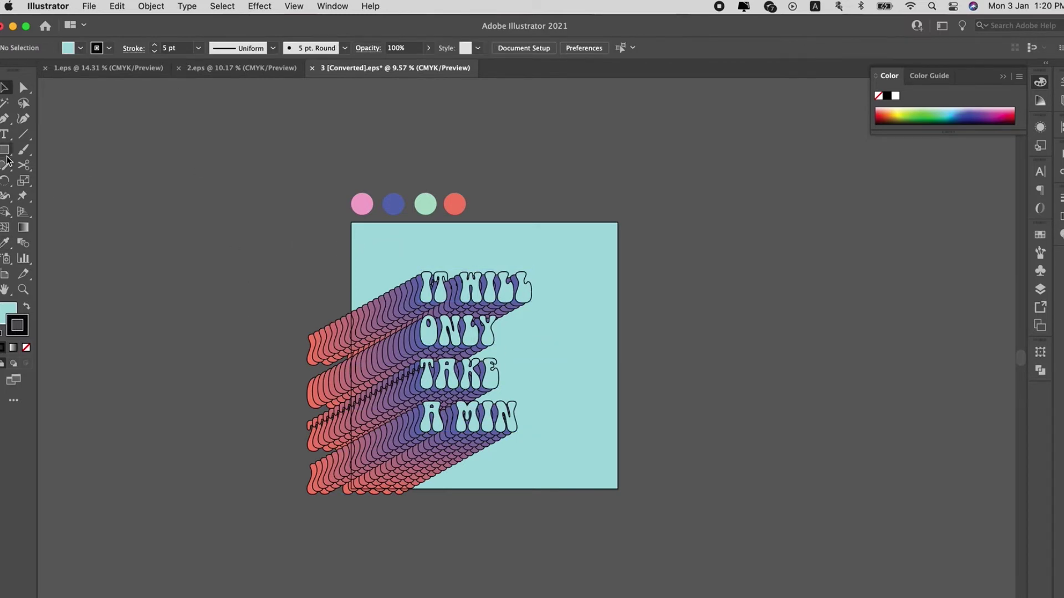
Draw a 2400×2400 px square over the artboard and use it to clip all the artwork.
left_click_drag(351, 221, 617, 490)
key("v")
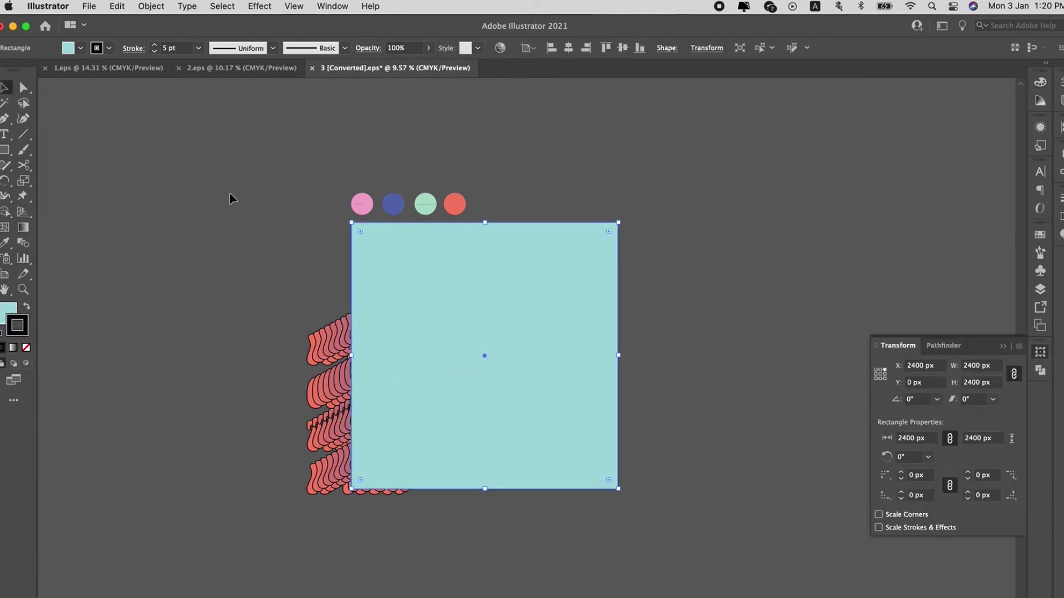
key("super+a")
key("super+7")
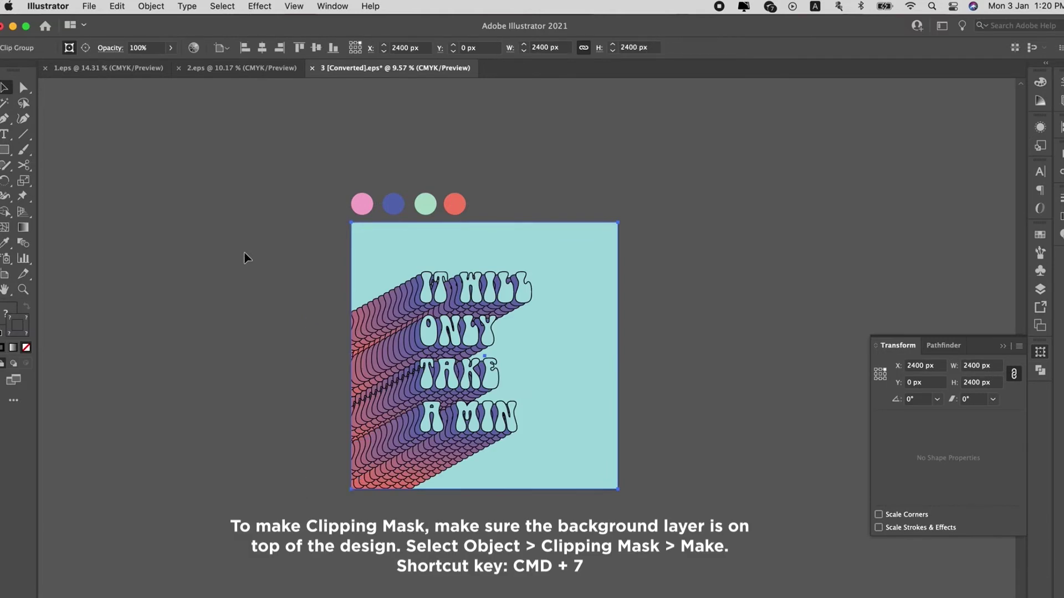
left_click(670, 391)
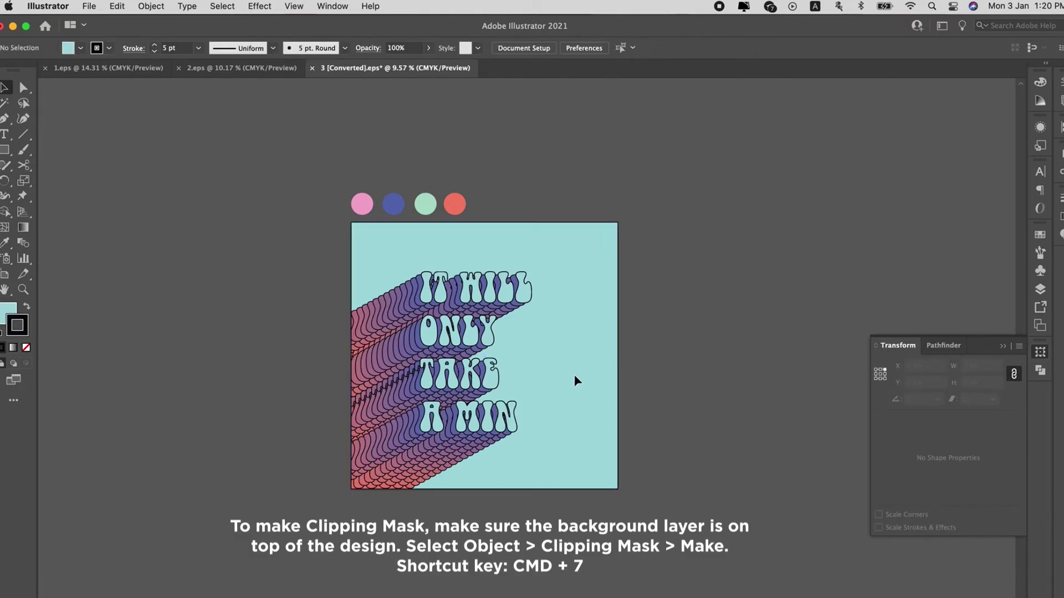
Unlock all objects and reselect the teal background square.
left_click(150, 6)
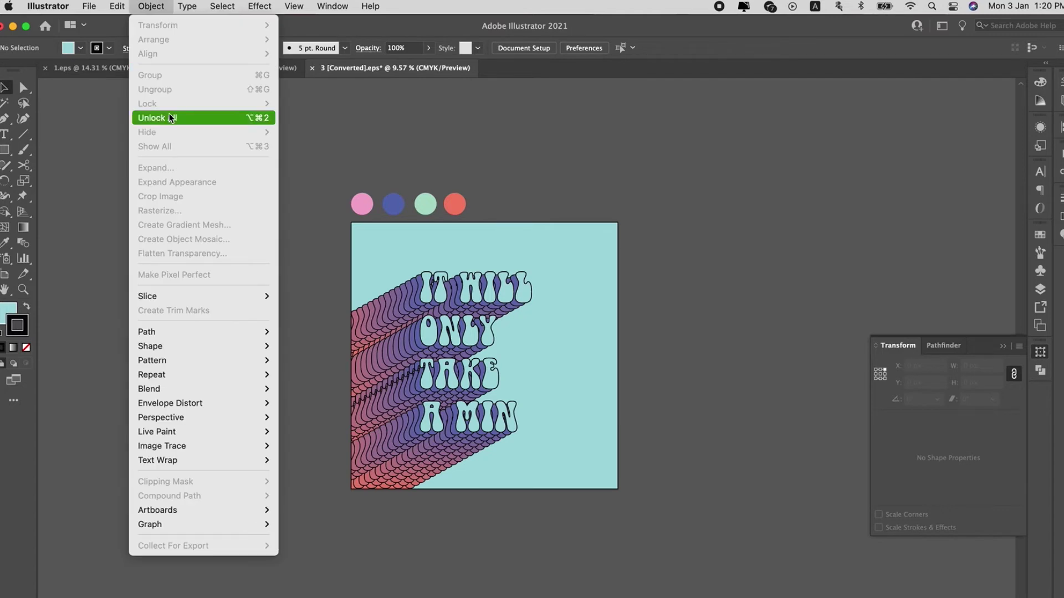
left_click(161, 118)
left_click(311, 153)
key("a")
left_click(542, 364)
Create a 3×3 gradient mesh on the square with Appearance To Center and 100% highlight.
left_click(150, 6)
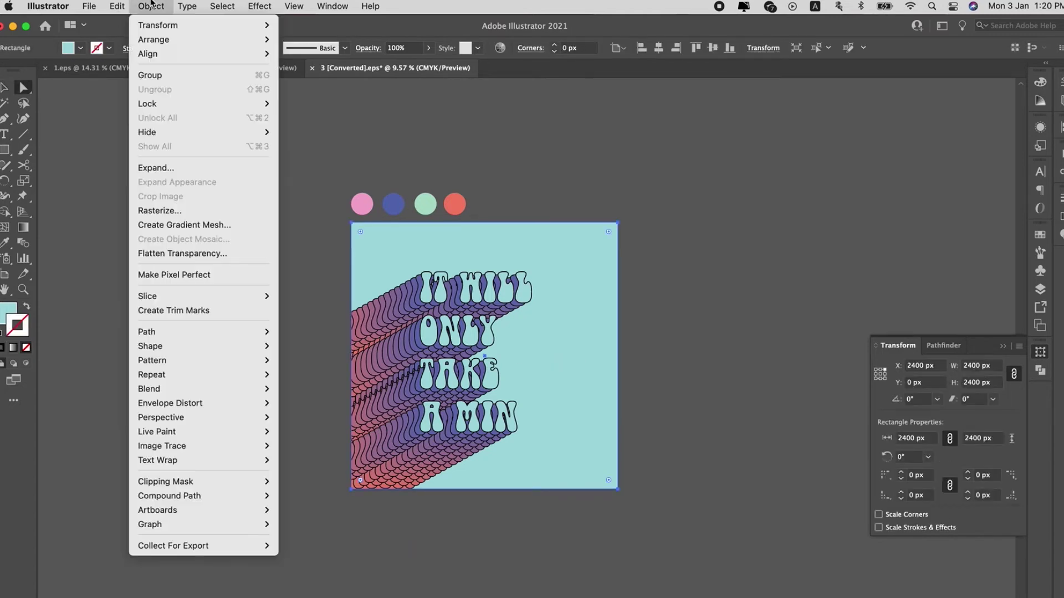
left_click(184, 225)
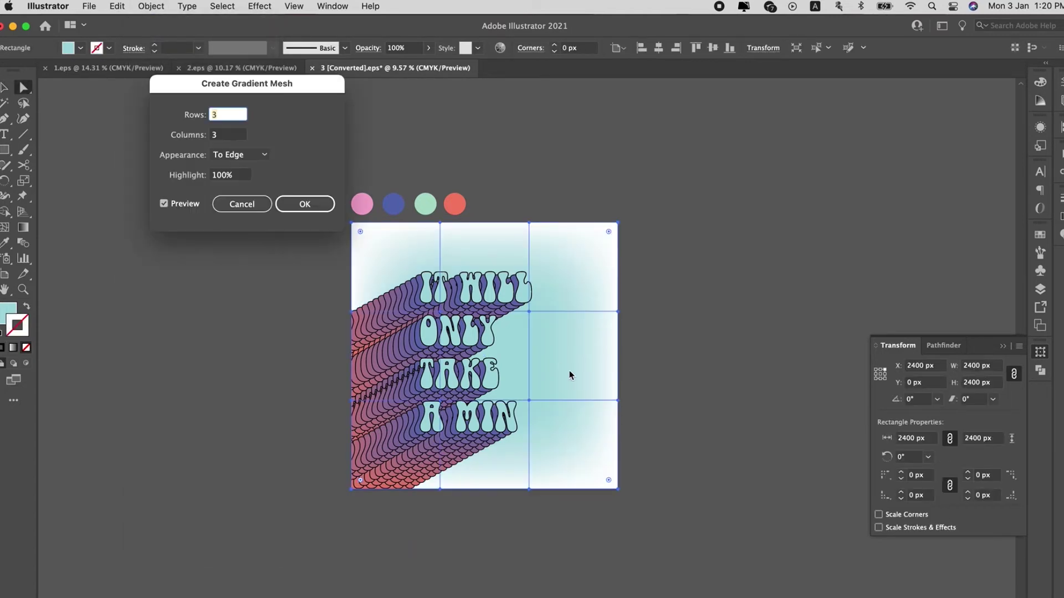
left_click(305, 205)
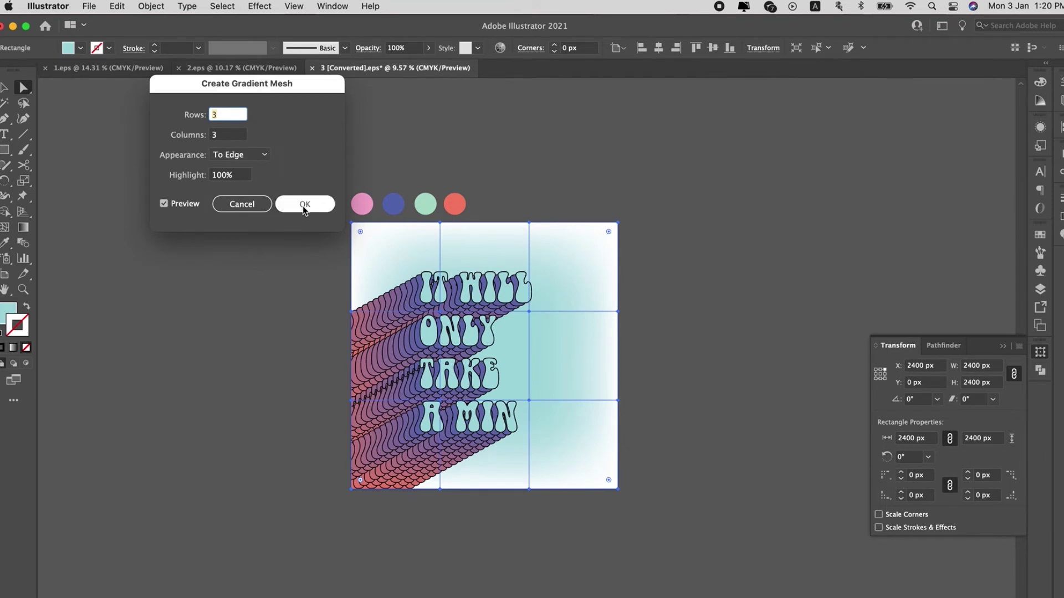
left_click(252, 156)
left_click(242, 182)
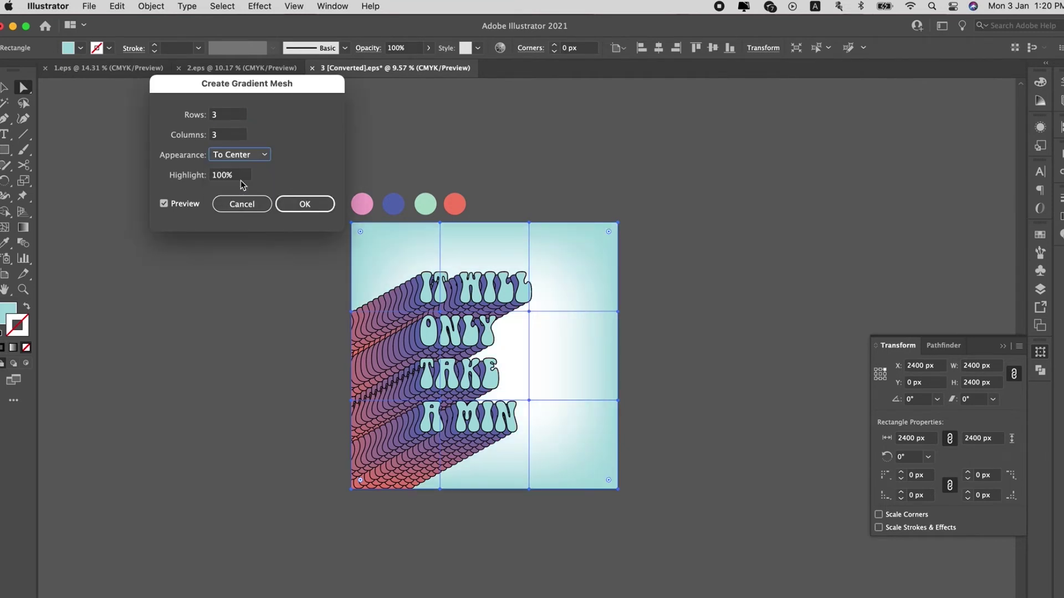
left_click(304, 204)
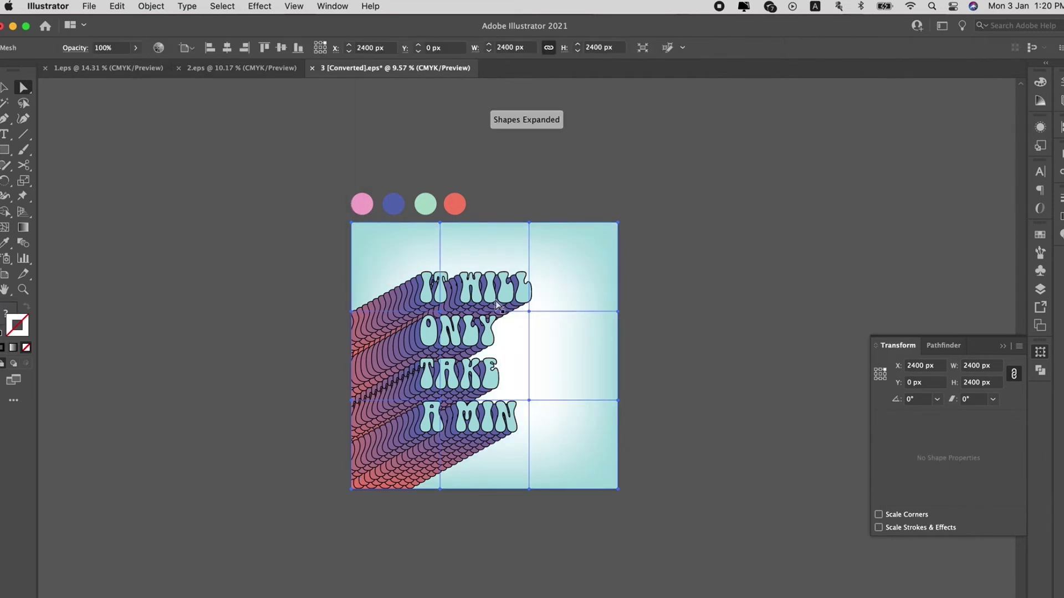
Colour the centre mesh point blue and drag it down and to the left.
left_click(530, 312)
key("i")
left_click(449, 203)
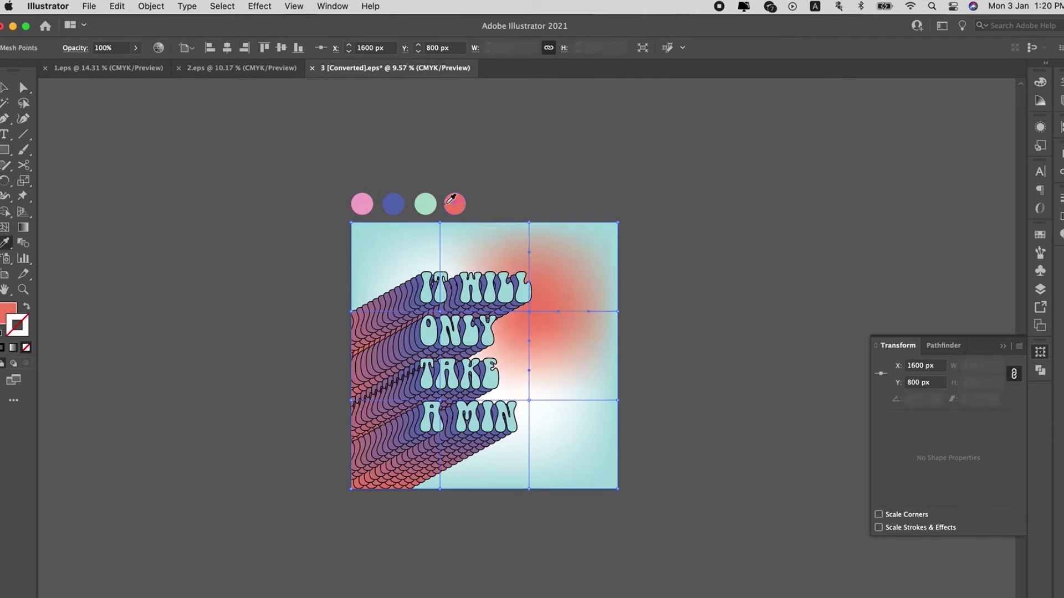
left_click(393, 204)
key("a")
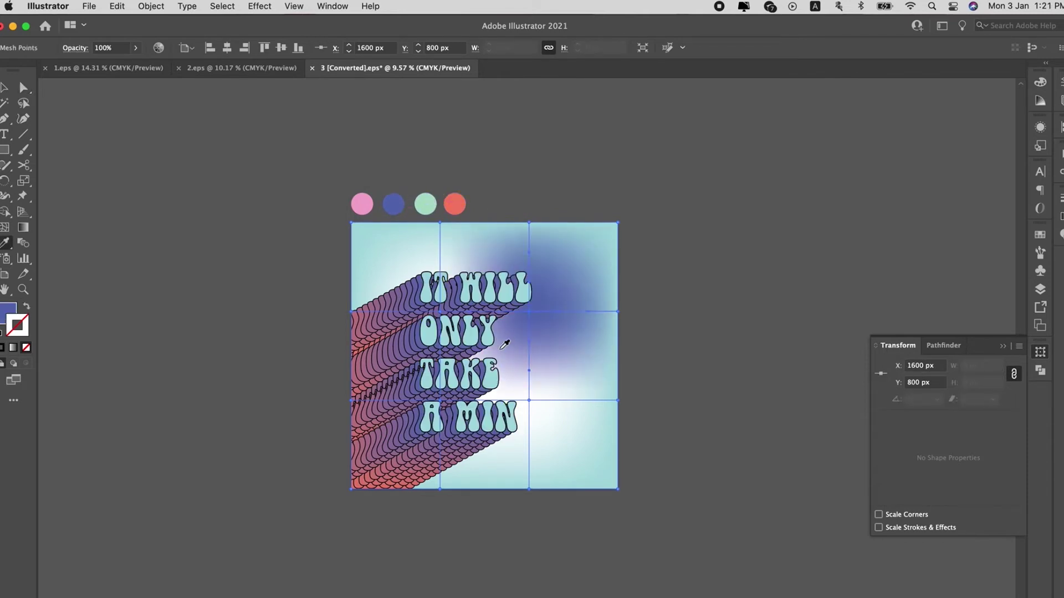
left_click_drag(527, 315, 517, 354)
Recolour that point coral, then make the lower-centre mesh point pink and drag it down.
key("i")
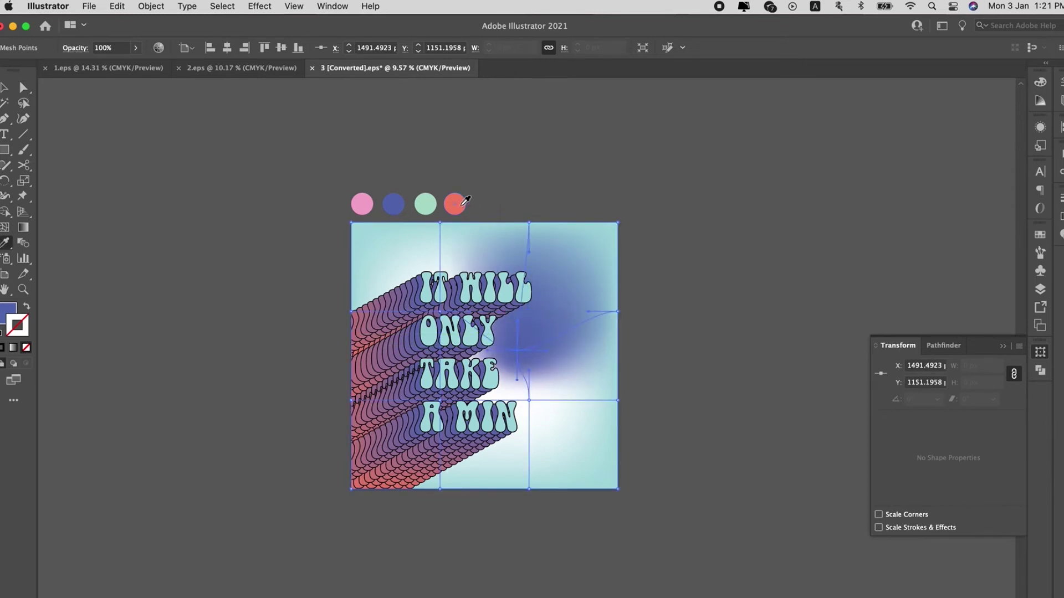
left_click(463, 205)
key("a")
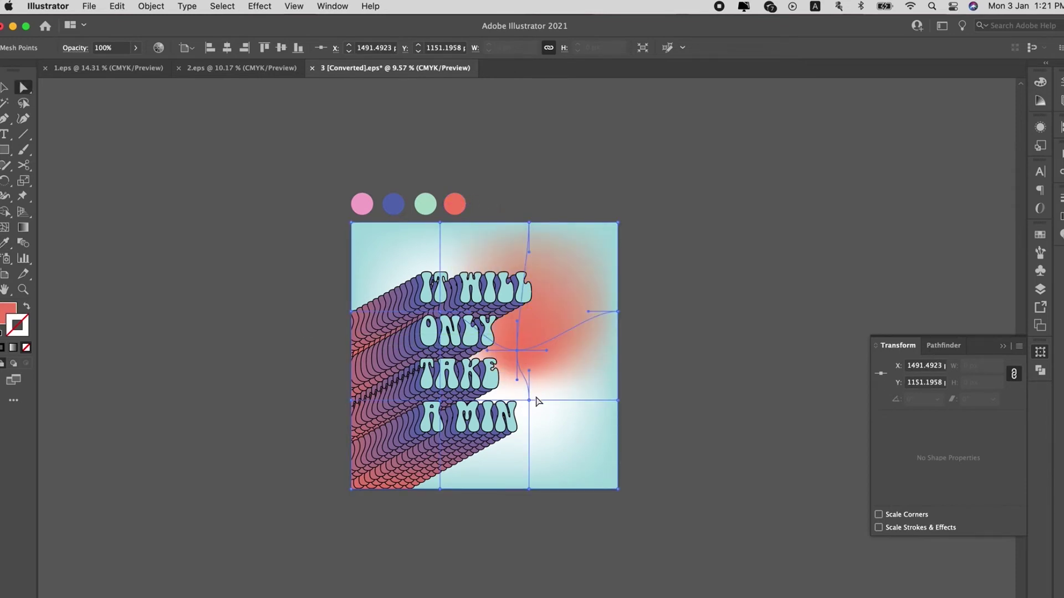
left_click(529, 401)
key("i")
left_click(398, 205)
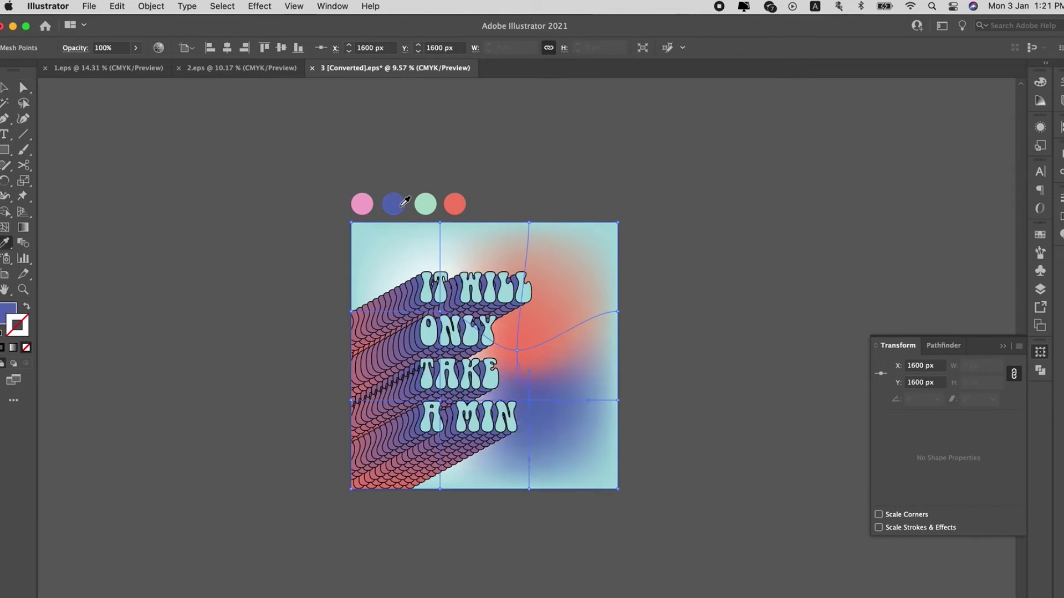
left_click(365, 205)
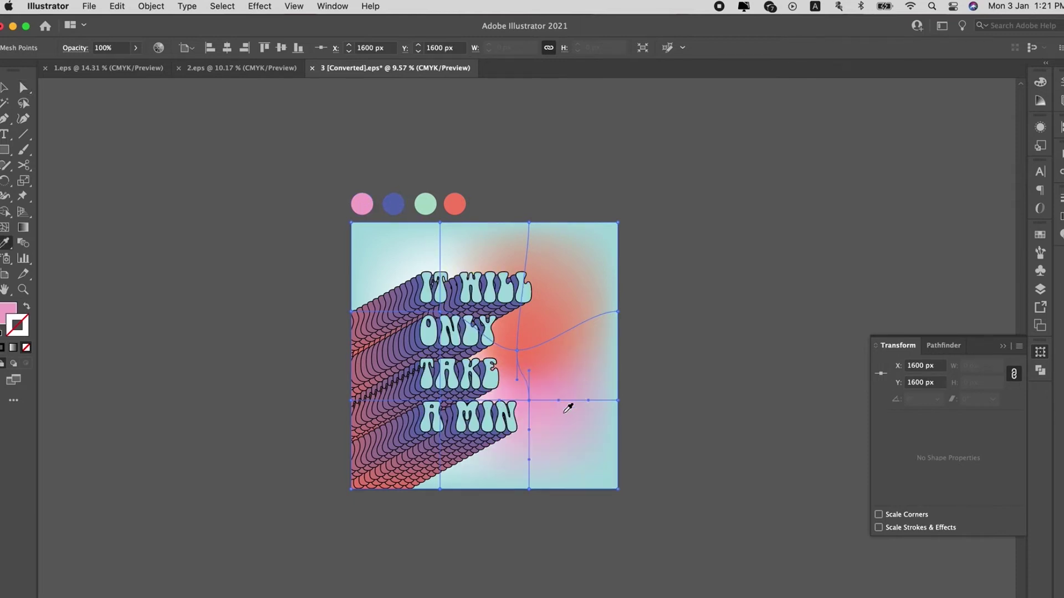
key("a")
left_click_drag(534, 404, 527, 457)
Colour a bottom-edge mesh point pink, undoing an accidental flat pink fill.
left_click(469, 488)
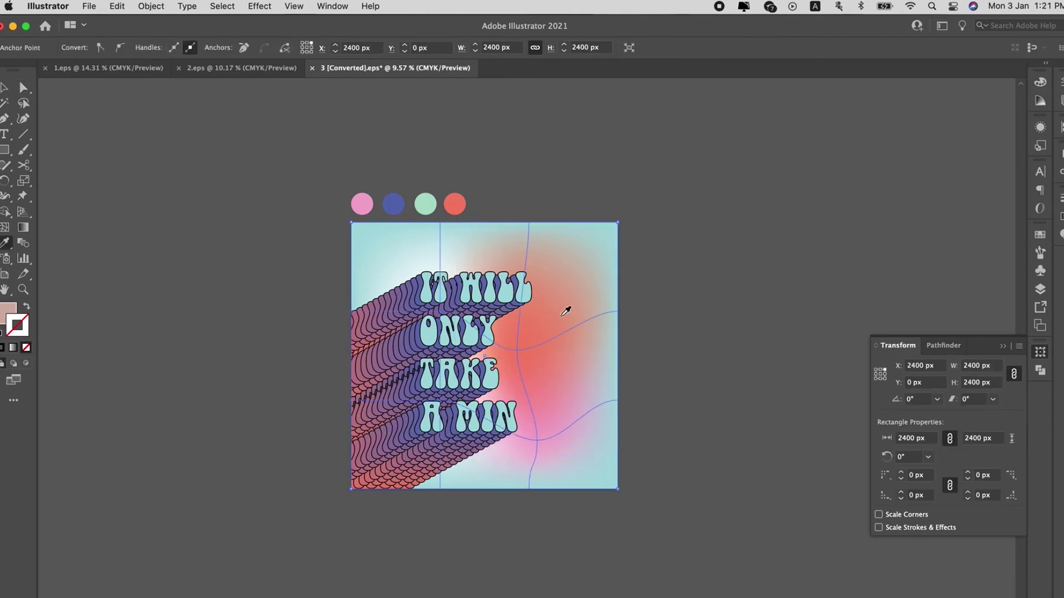
left_click(453, 490)
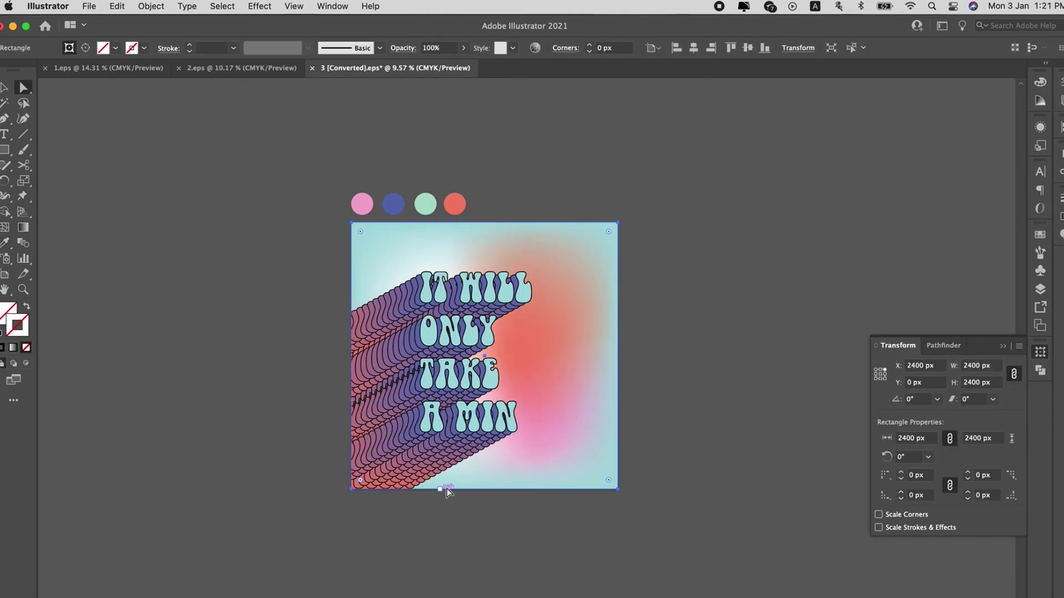
left_click(440, 489)
key("i")
left_click(549, 383)
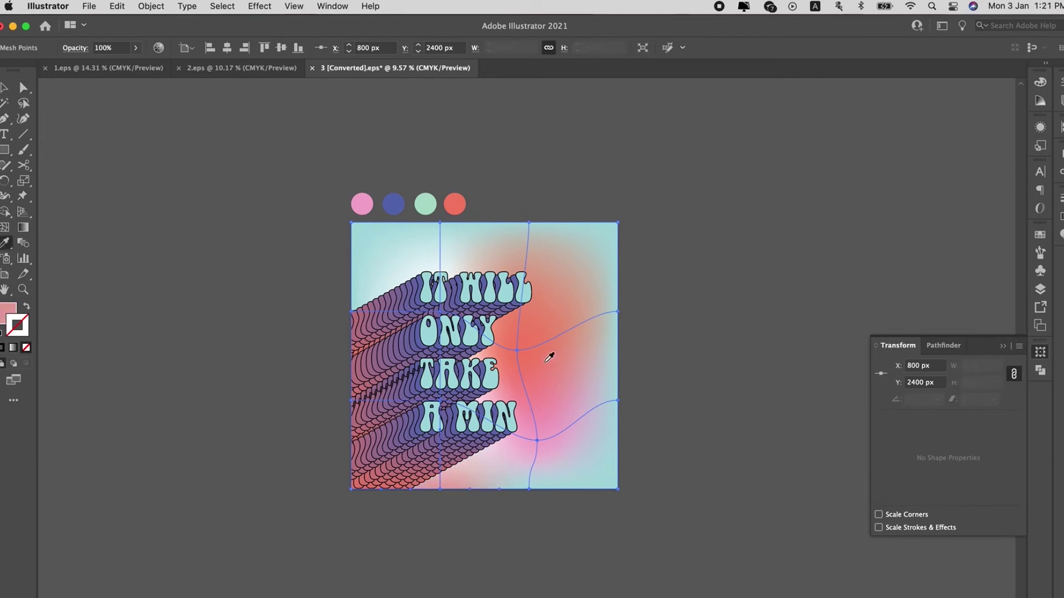
left_click(527, 489, "super")
left_click(562, 430)
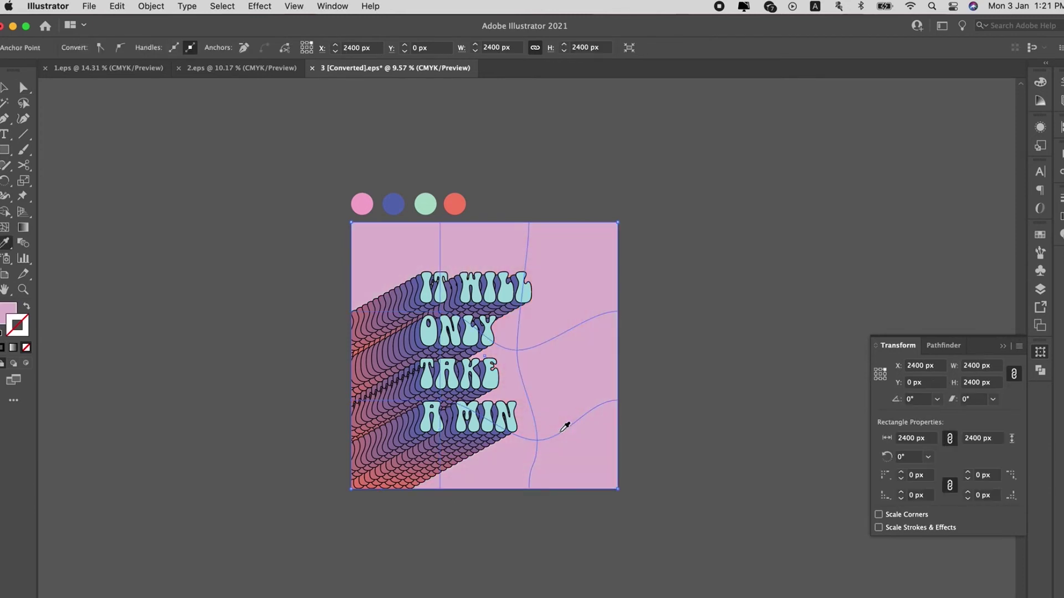
key("super+z")
key("a")
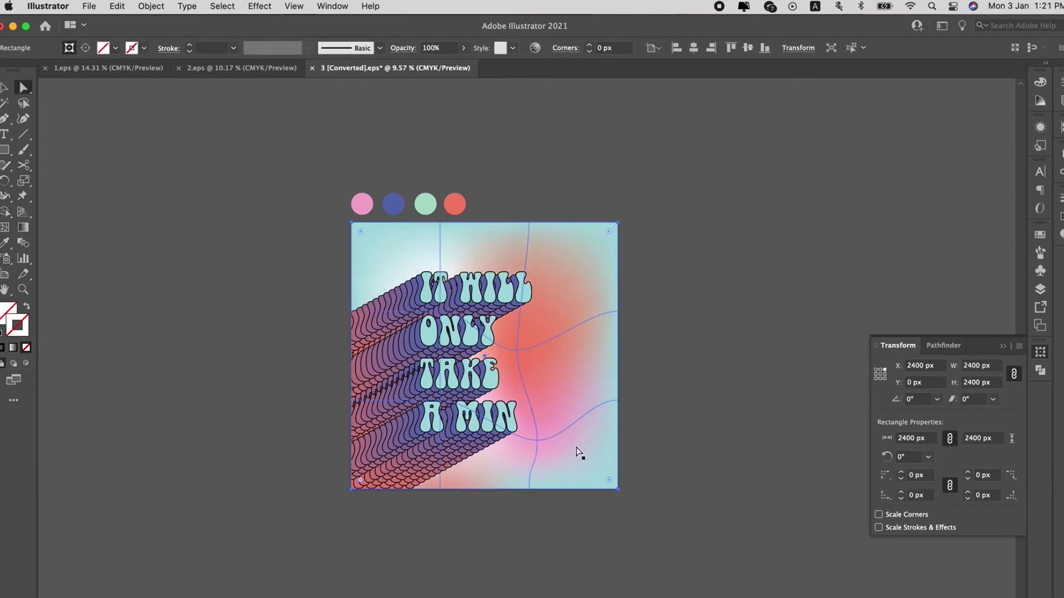
left_click(608, 493)
Drag the upper-left mesh point up and left and colour it blue-purple.
left_click(457, 249)
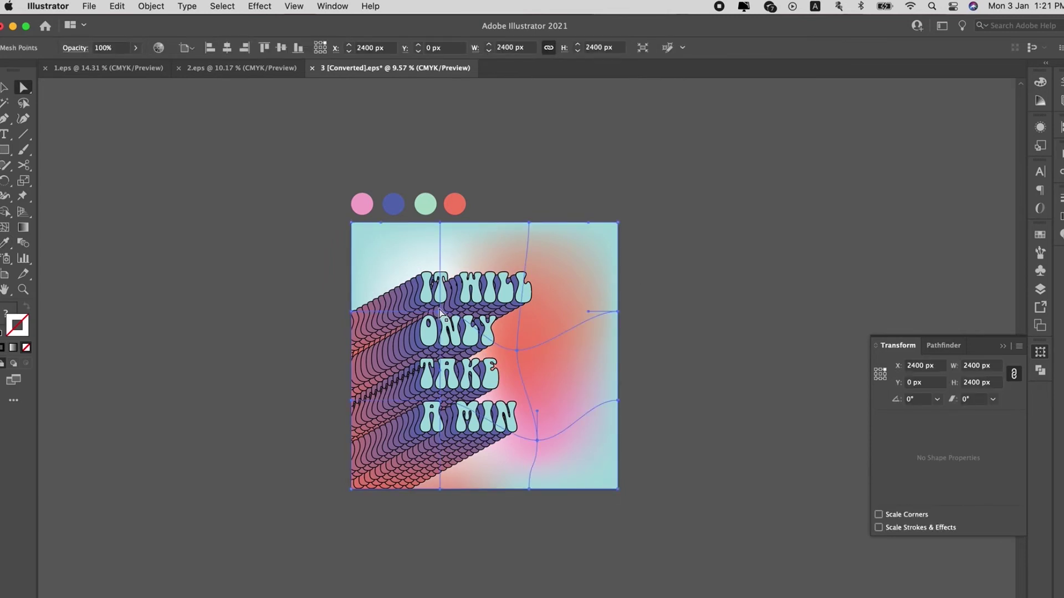
left_click_drag(432, 311, 403, 281)
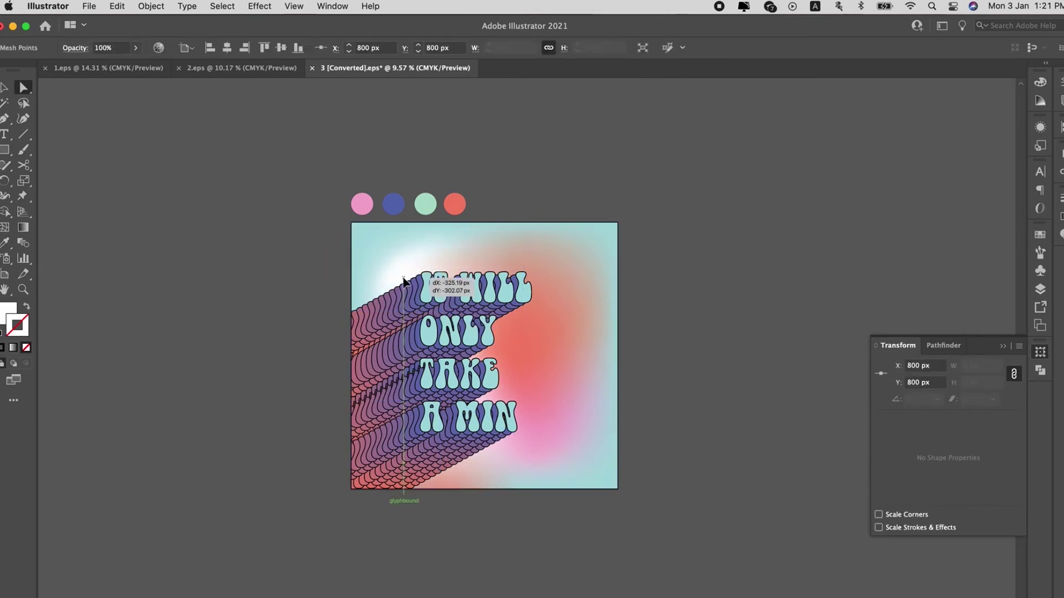
key("i")
left_click(456, 202)
left_click(389, 200)
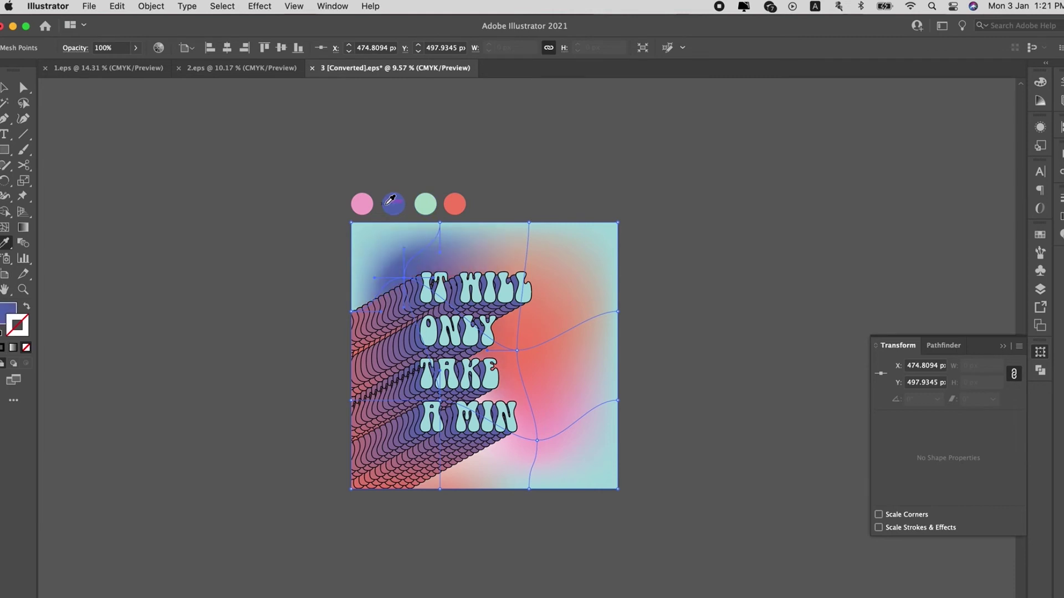
key("a")
left_click(523, 188)
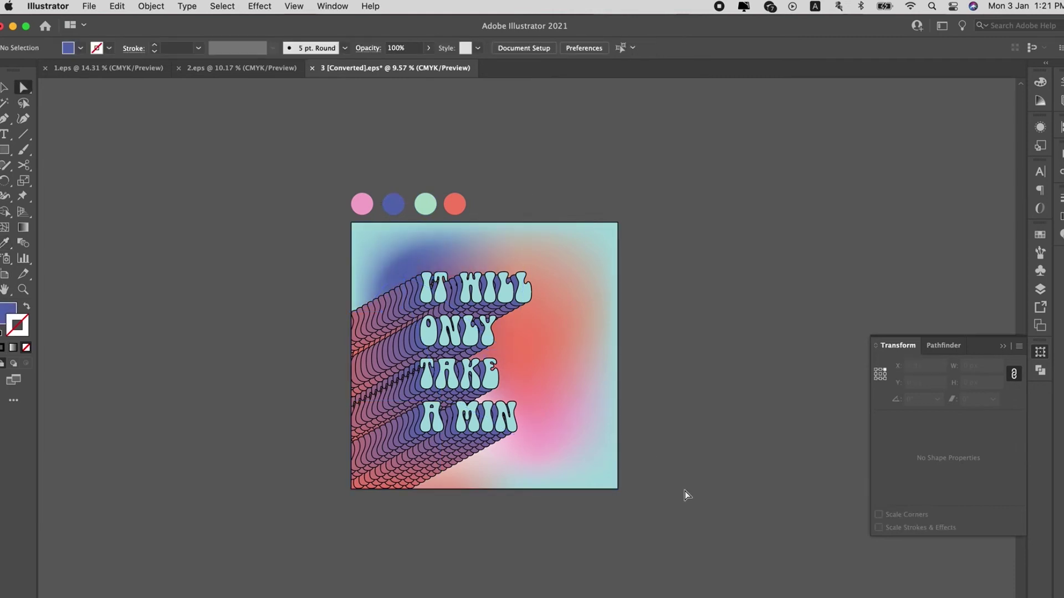
Colour the right-edge mesh point blue-purple and review the finished mesh.
left_click(537, 440)
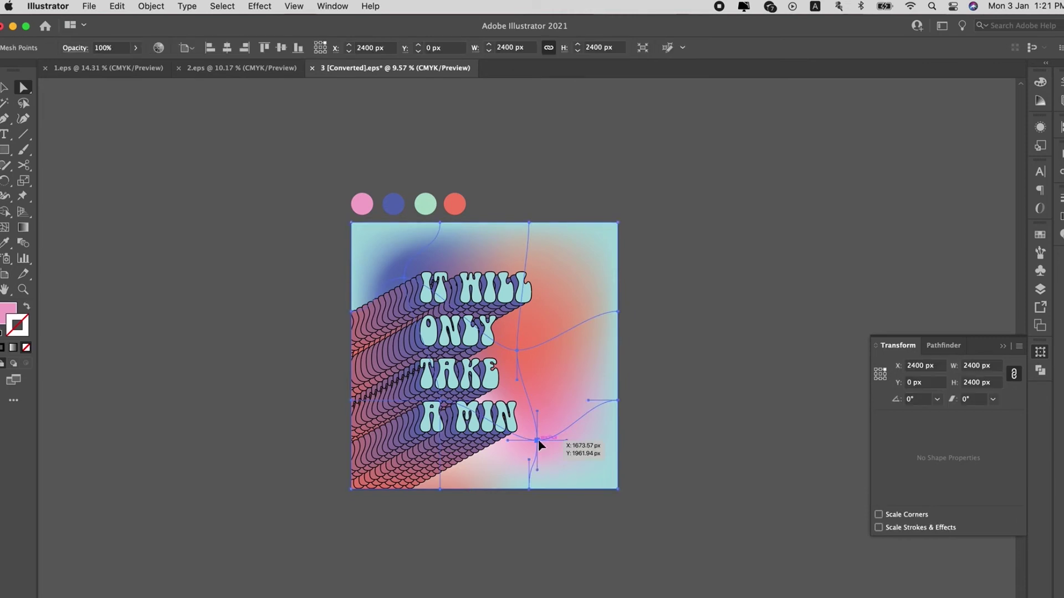
left_click(695, 416)
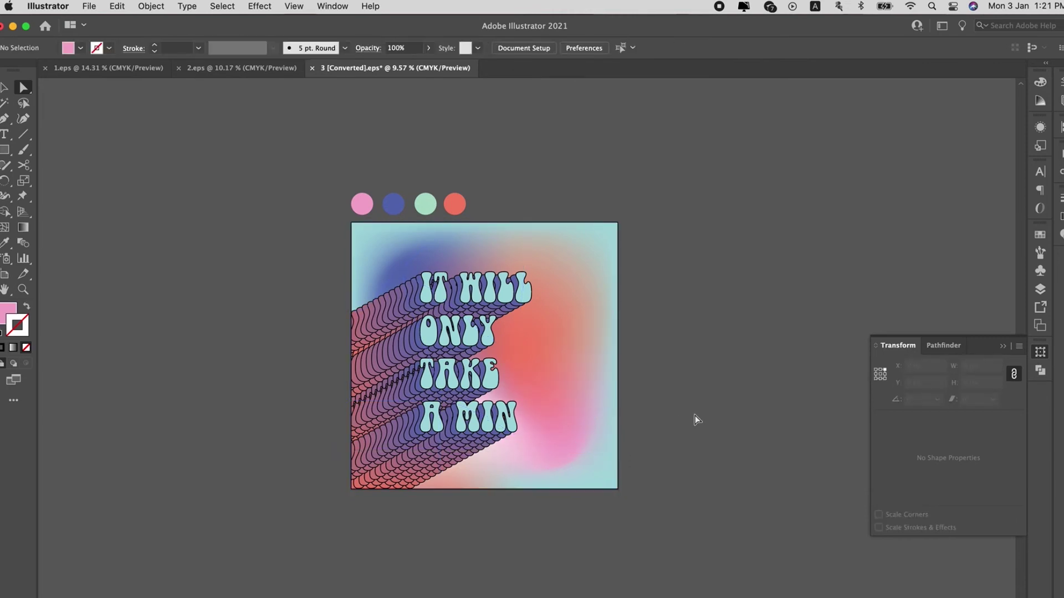
left_click(617, 490)
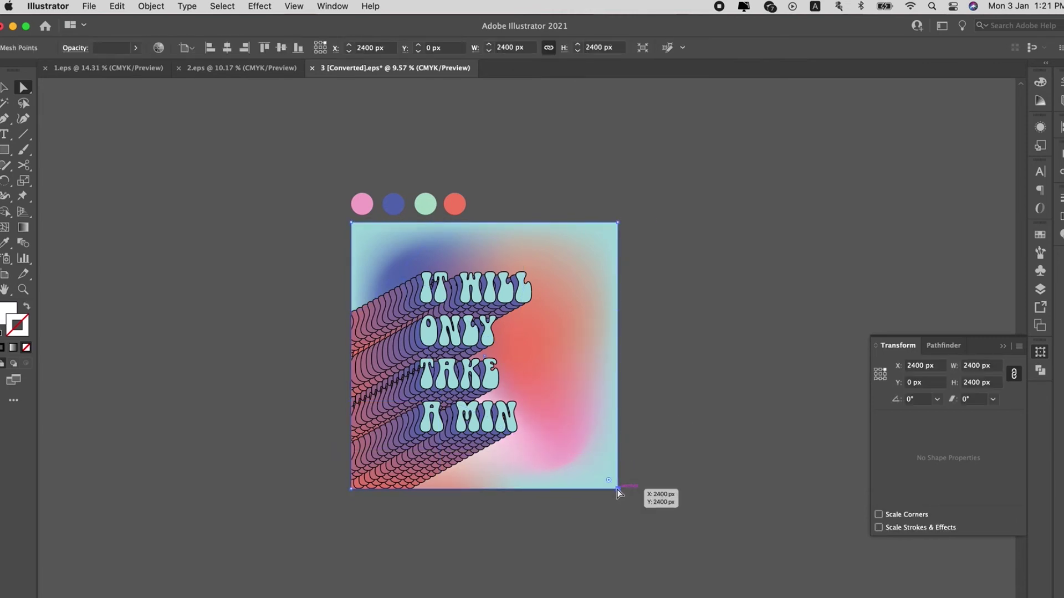
left_click(618, 490)
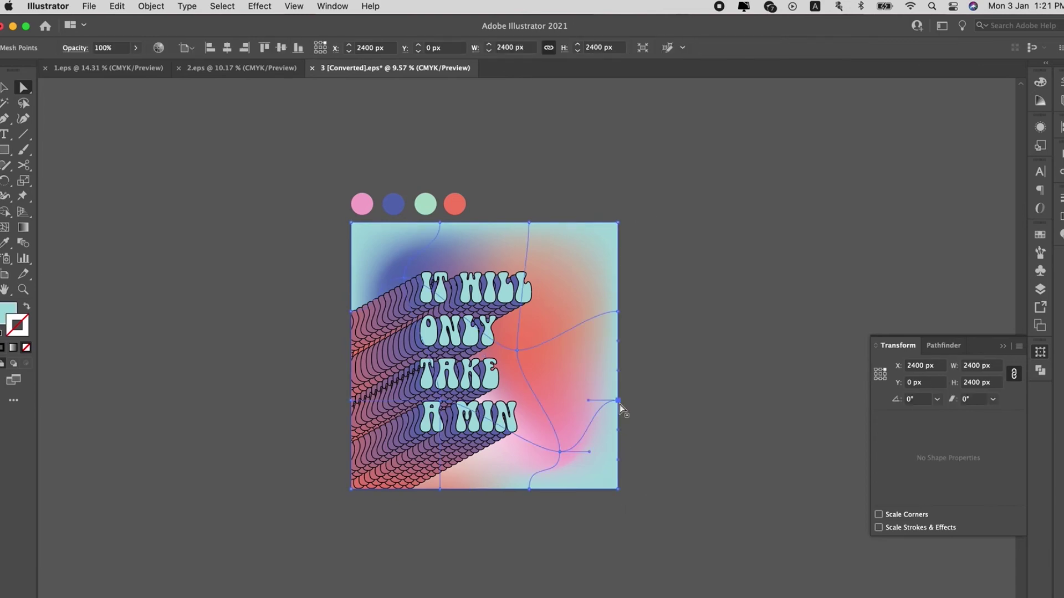
key("i")
left_click(432, 254)
key("a")
left_click(655, 292)
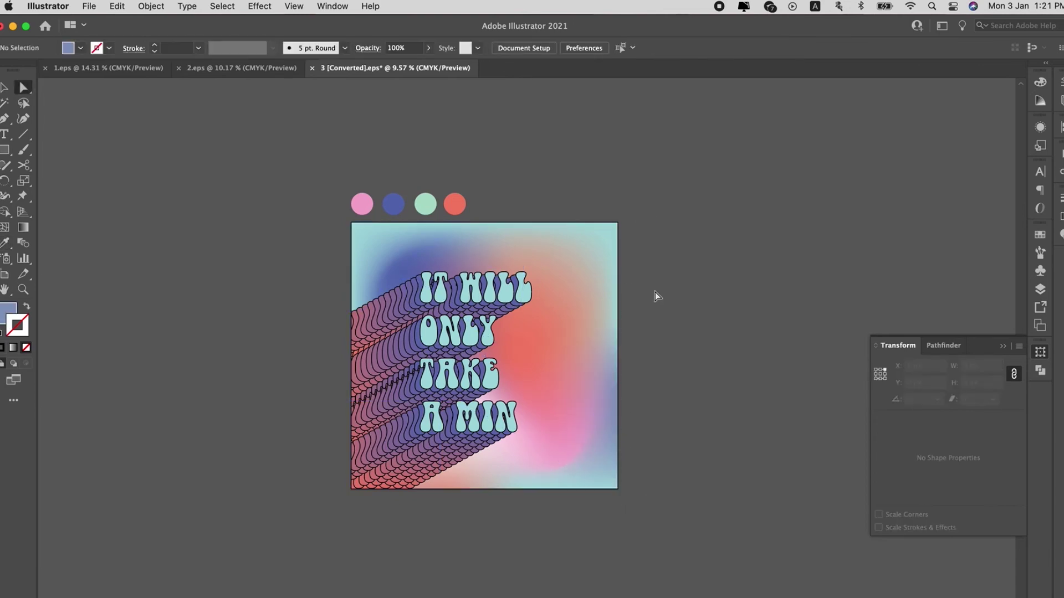